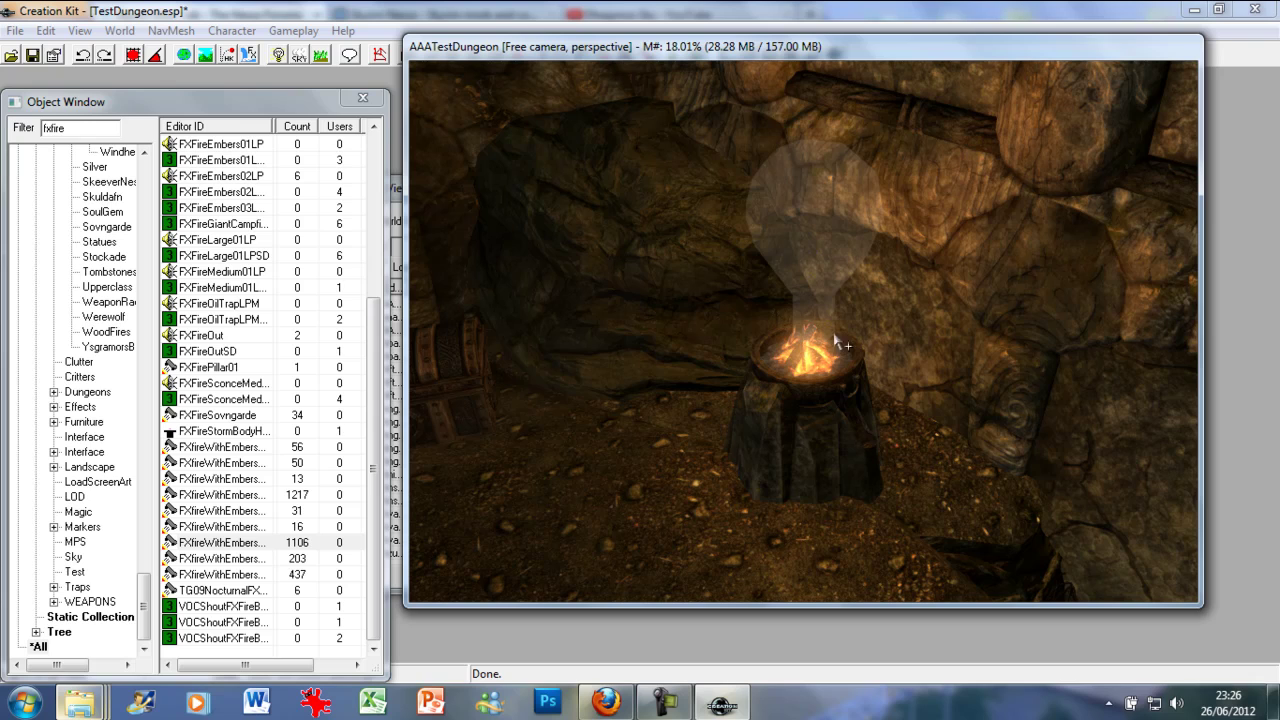
Look around the dungeon room, covering the fire pedestal, the chest and the archway.
{"action": "scroll", "coordinate": [823, 456], "scroll_direction": "down", "scroll_amount": 10}
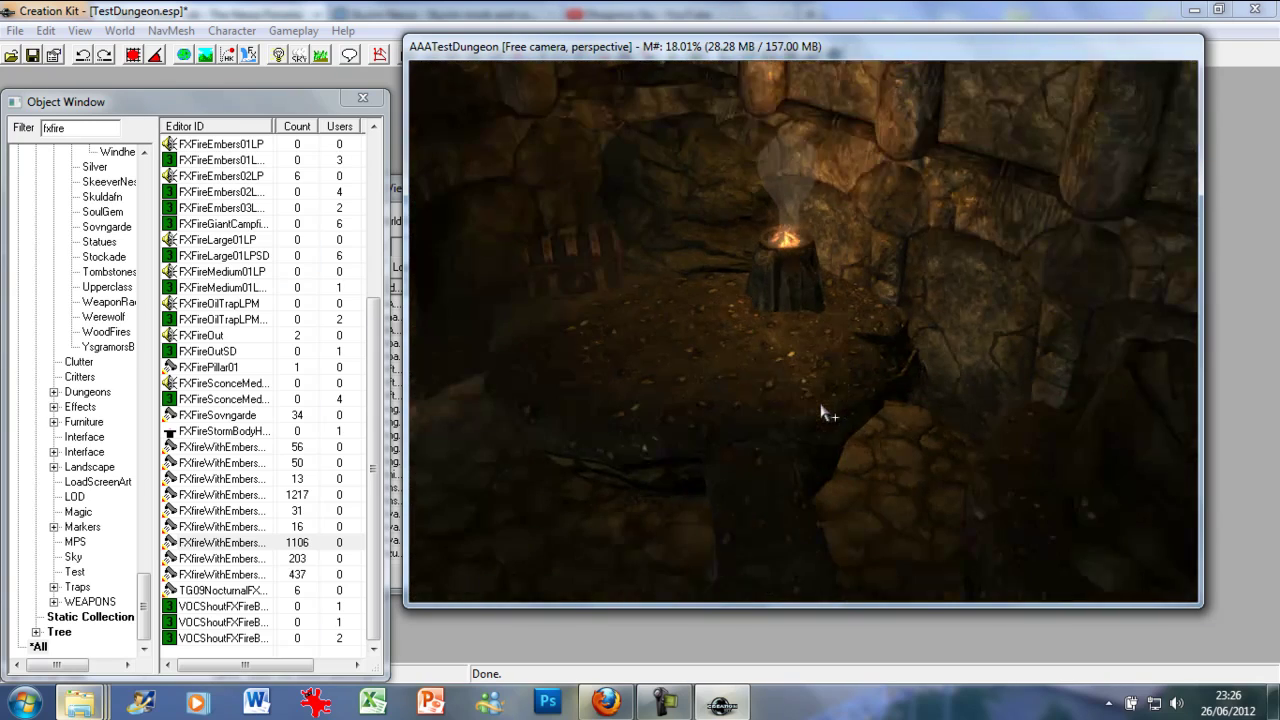
{"action": "scroll", "coordinate": [740, 434], "scroll_direction": "down", "scroll_amount": 5}
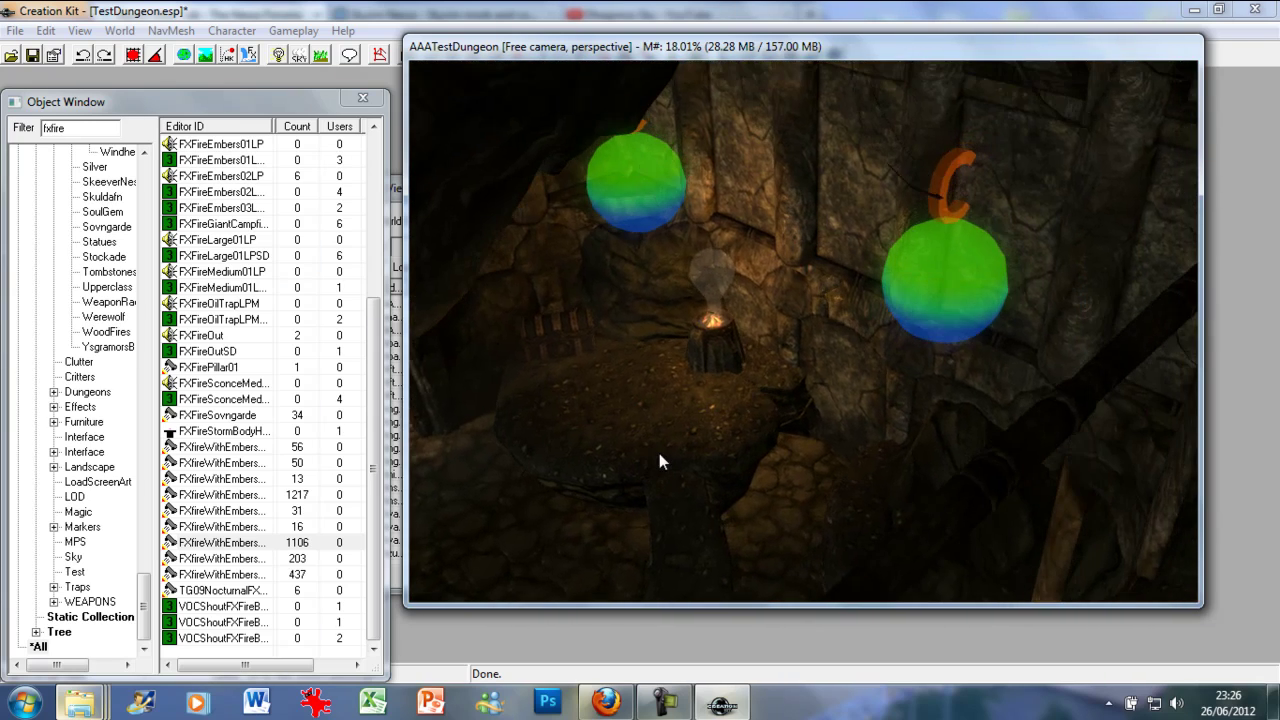
{"action": "middle_click_drag", "start_coordinate": [654, 455], "coordinate": [580, 429], "text": "shift"}
{"action": "scroll", "coordinate": [597, 448], "scroll_direction": "up", "scroll_amount": 10}
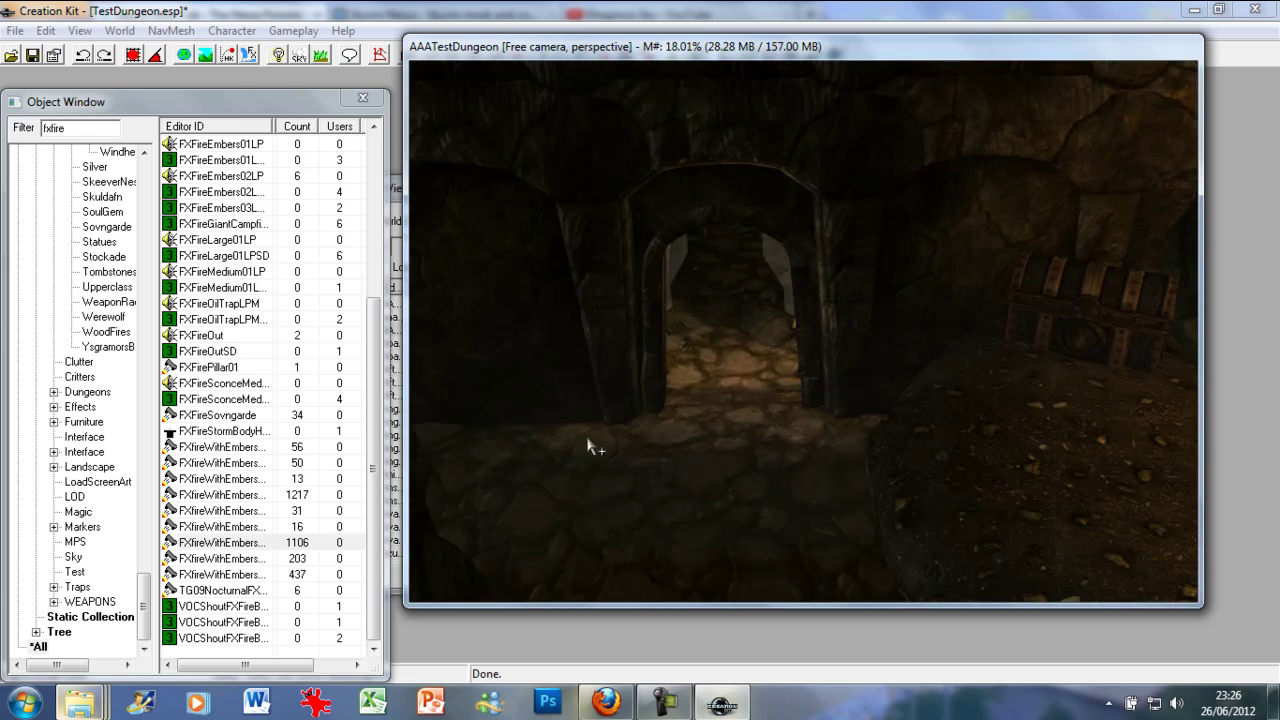
{"action": "scroll", "coordinate": [586, 363], "scroll_direction": "up", "scroll_amount": 2}
{"action": "middle_click_drag", "start_coordinate": [591, 360], "coordinate": [640, 316], "text": "shift"}
{"action": "scroll", "coordinate": [597, 333], "scroll_direction": "down", "scroll_amount": 5}
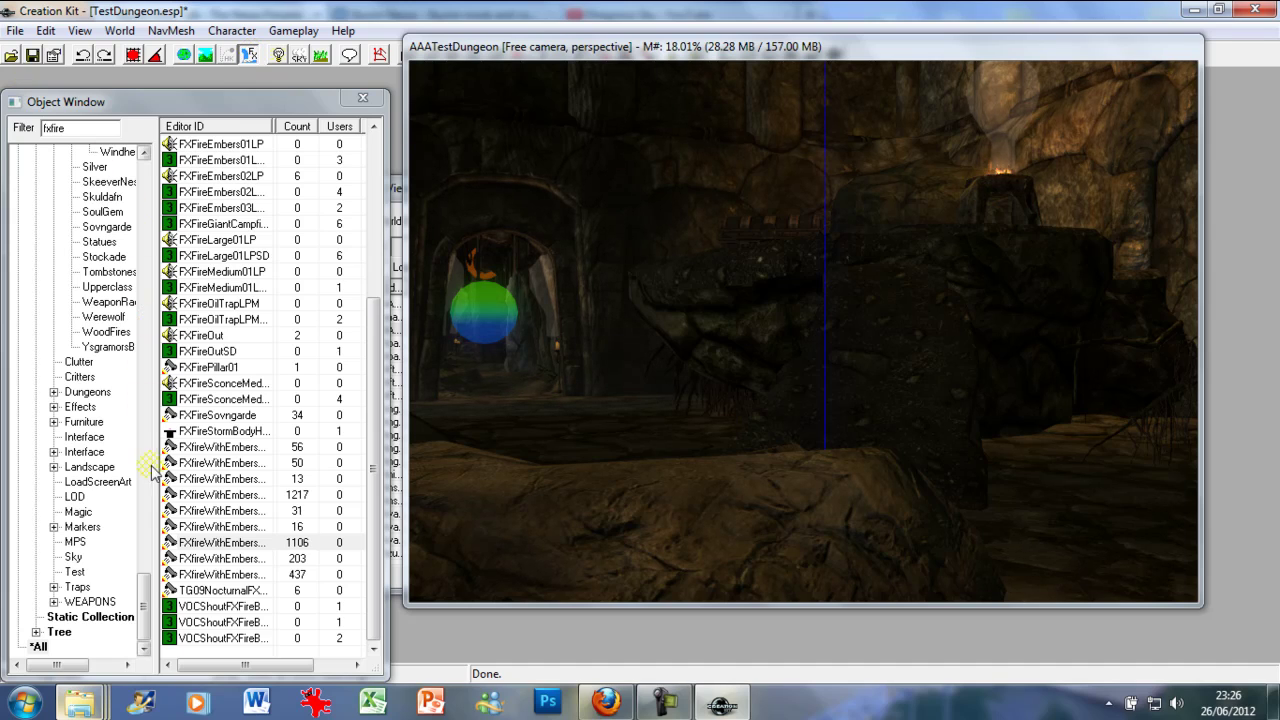
Filter the full object list by "mist" and look through the FX mist effects.
{"action": "left_click", "coordinate": [38, 647]}
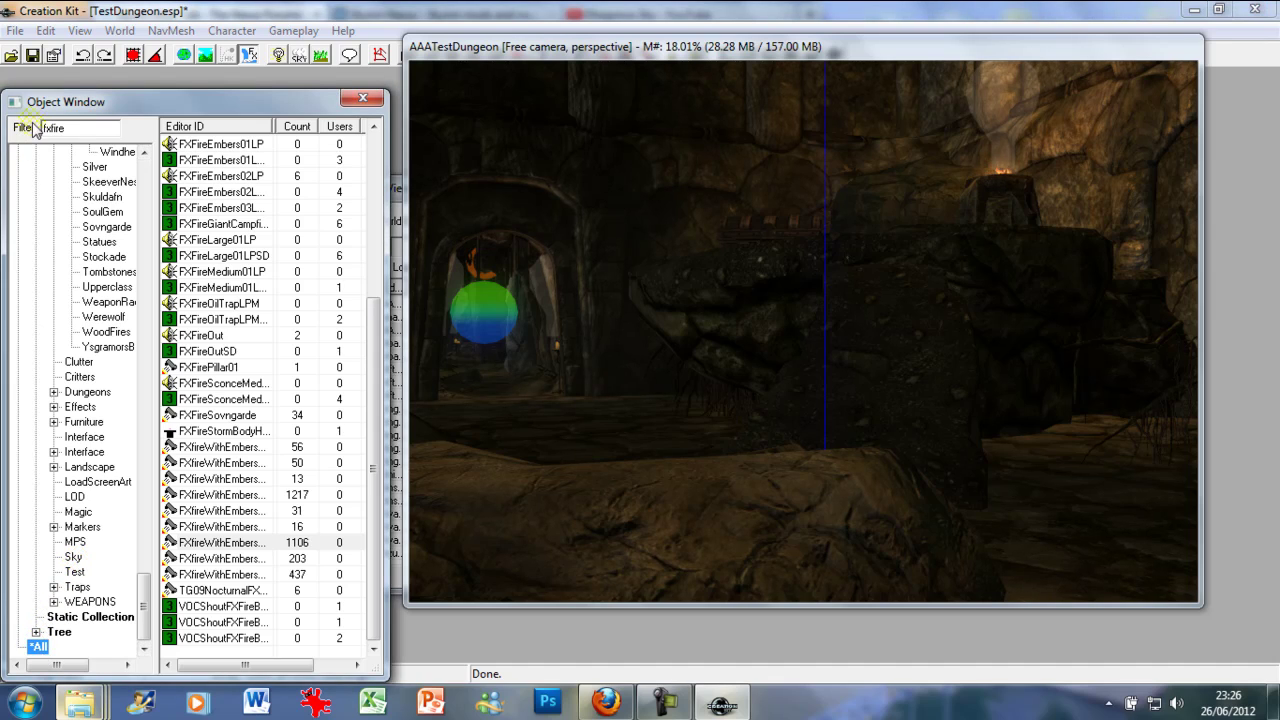
{"action": "double_click", "coordinate": [77, 126]}
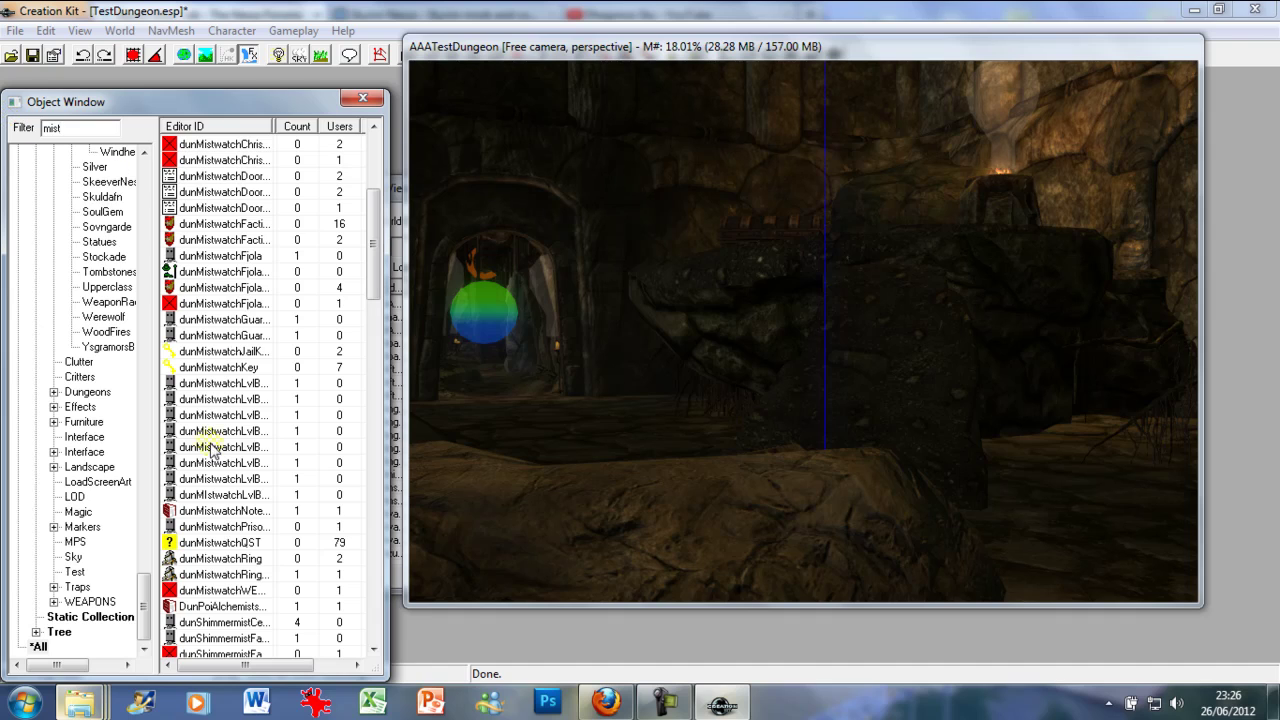
{"action": "left_click", "coordinate": [210, 447]}
{"action": "scroll", "coordinate": [212, 430], "scroll_direction": "down", "scroll_amount": 6}
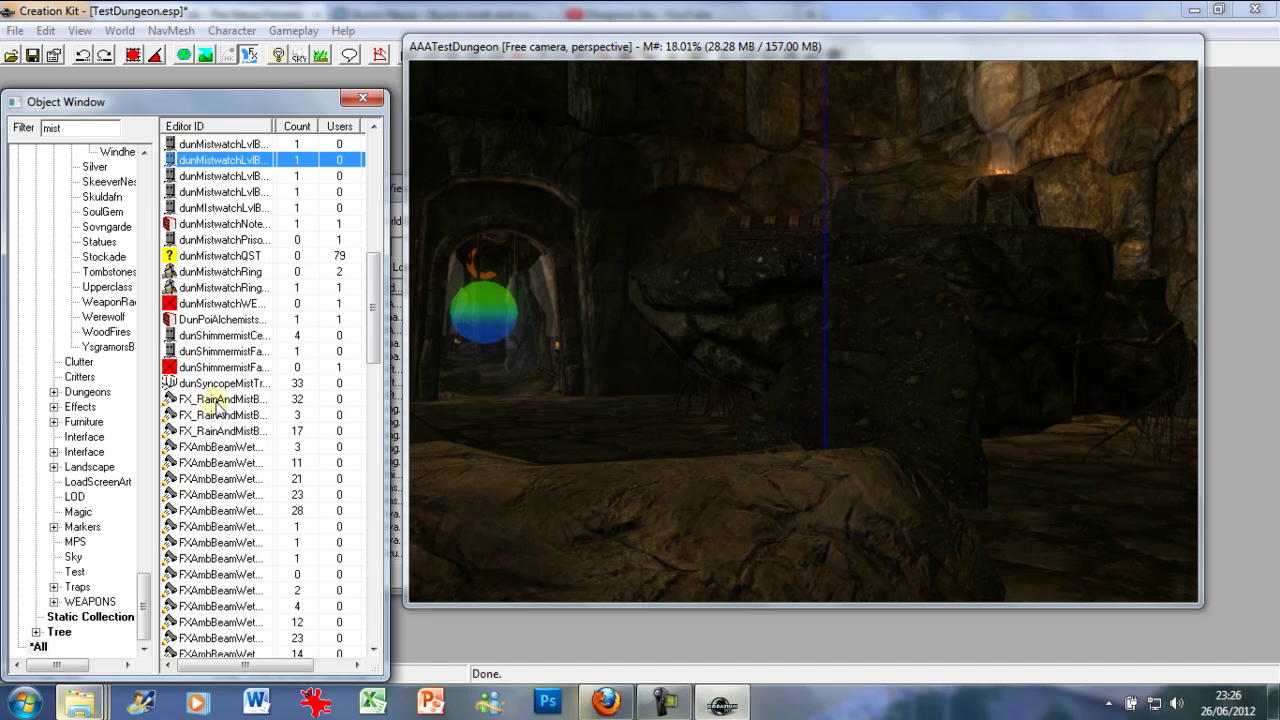
{"action": "scroll", "coordinate": [215, 400], "scroll_direction": "down", "scroll_amount": 5}
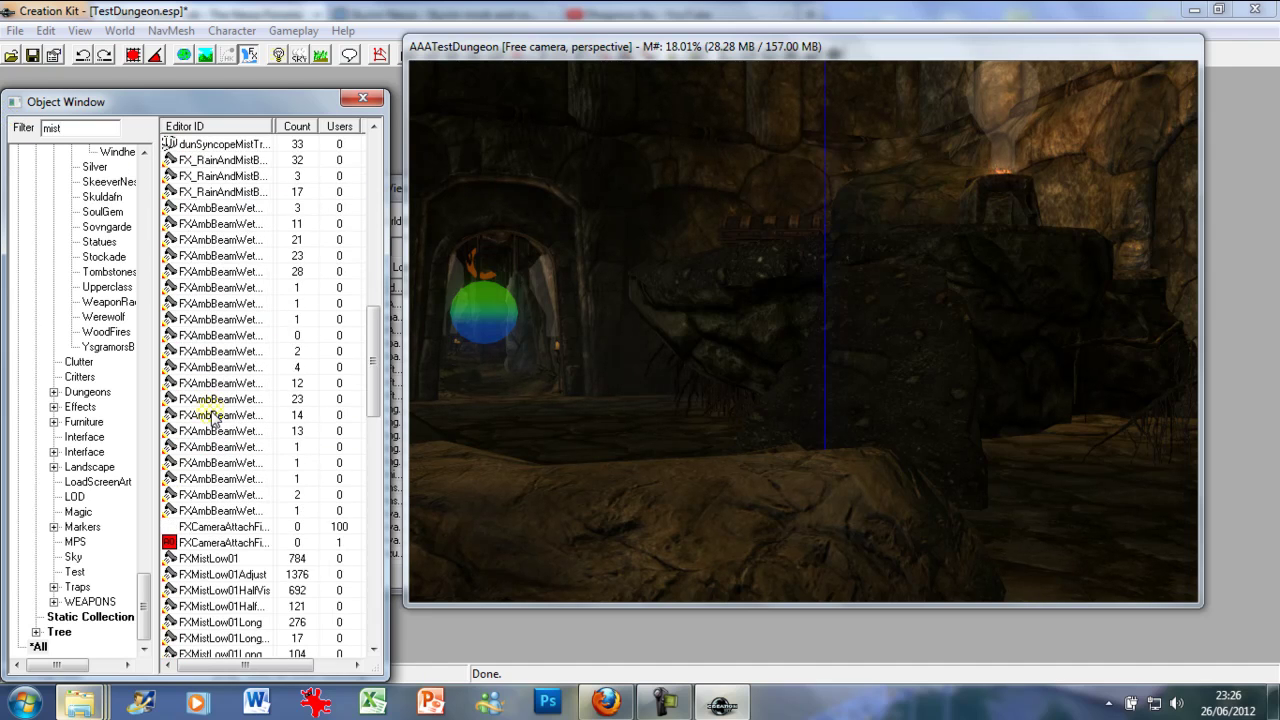
{"action": "scroll", "coordinate": [211, 418], "scroll_direction": "down", "scroll_amount": 3}
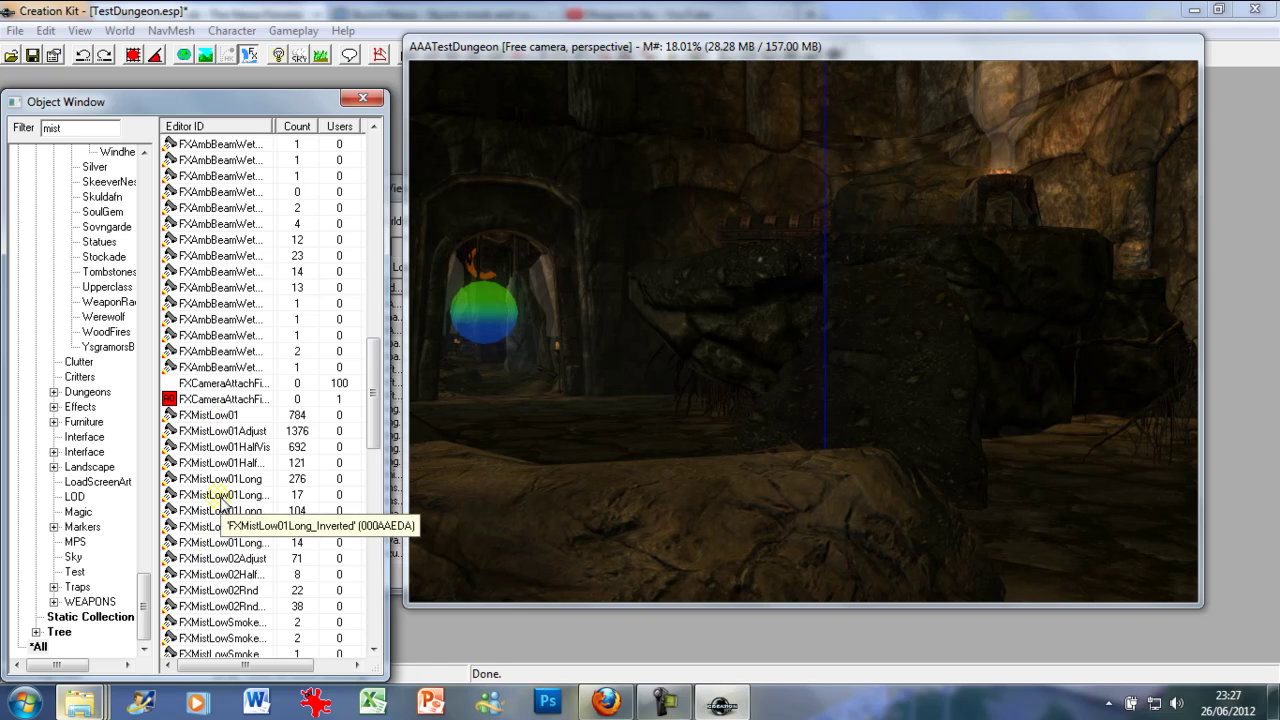
{"action": "scroll", "coordinate": [207, 510], "scroll_direction": "down", "scroll_amount": 10}
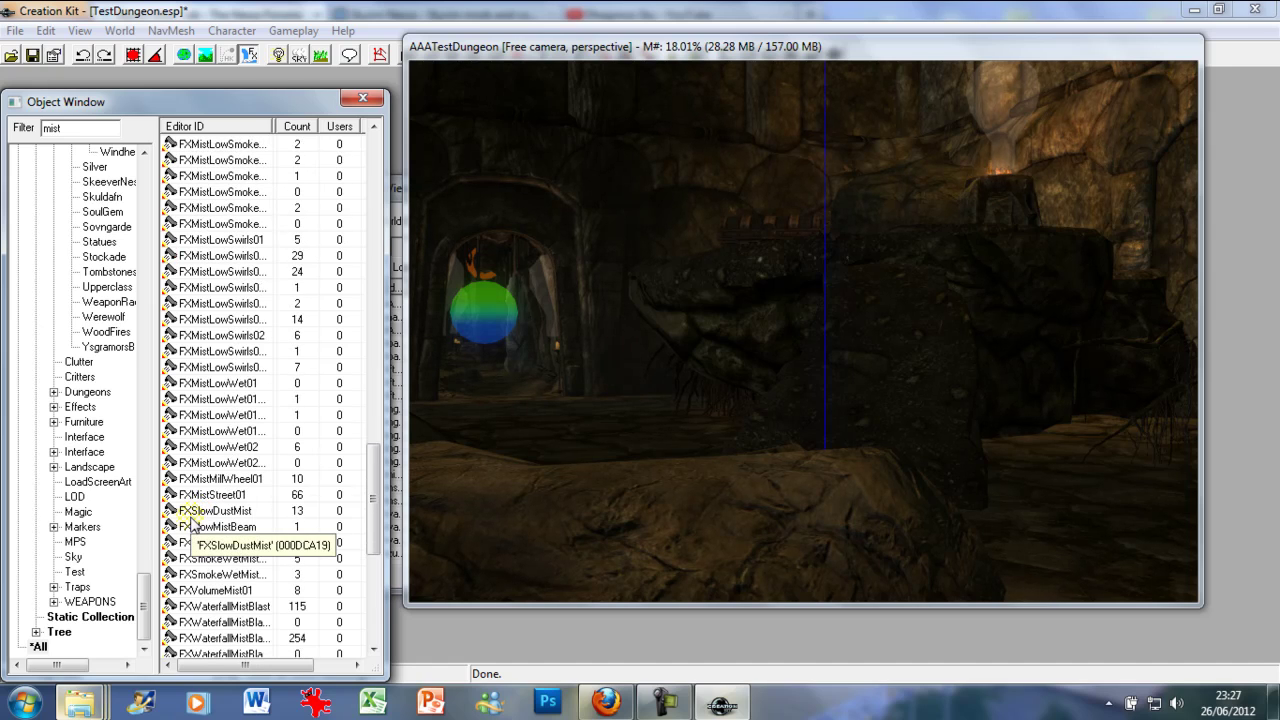
{"action": "scroll", "coordinate": [195, 532], "scroll_direction": "up", "scroll_amount": 12}
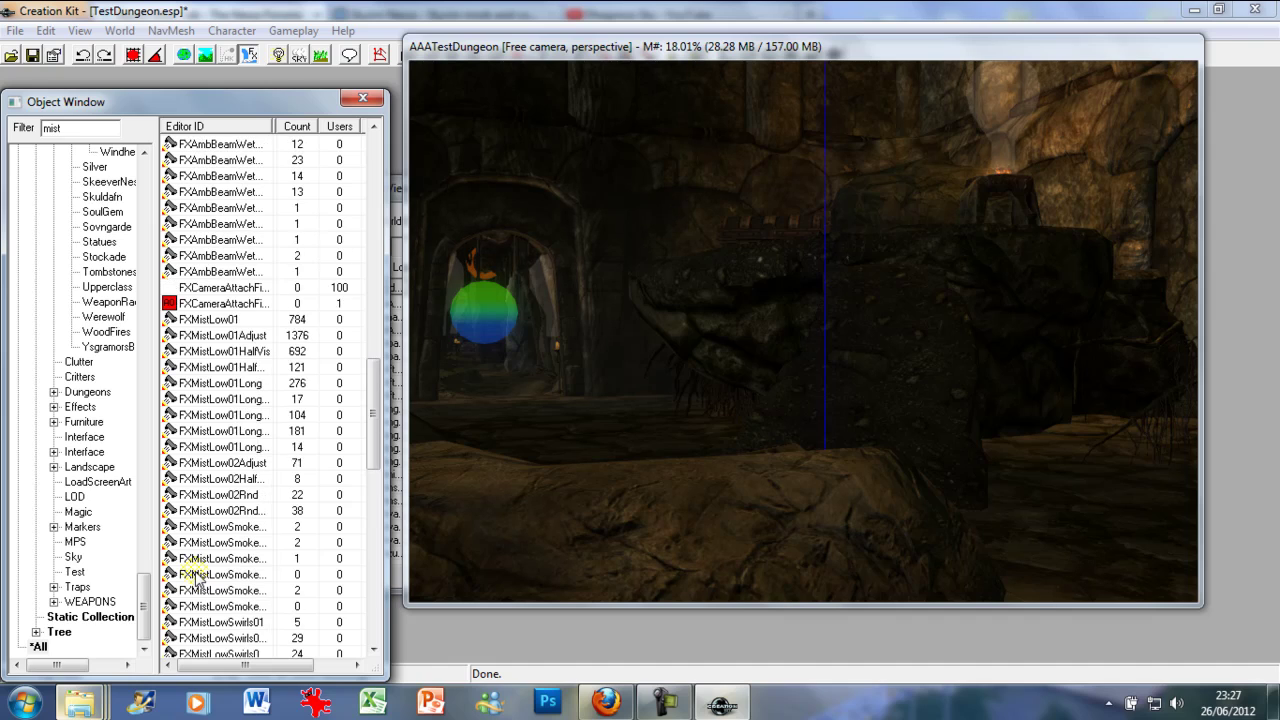
{"action": "scroll", "coordinate": [195, 572], "scroll_direction": "up", "scroll_amount": 1}
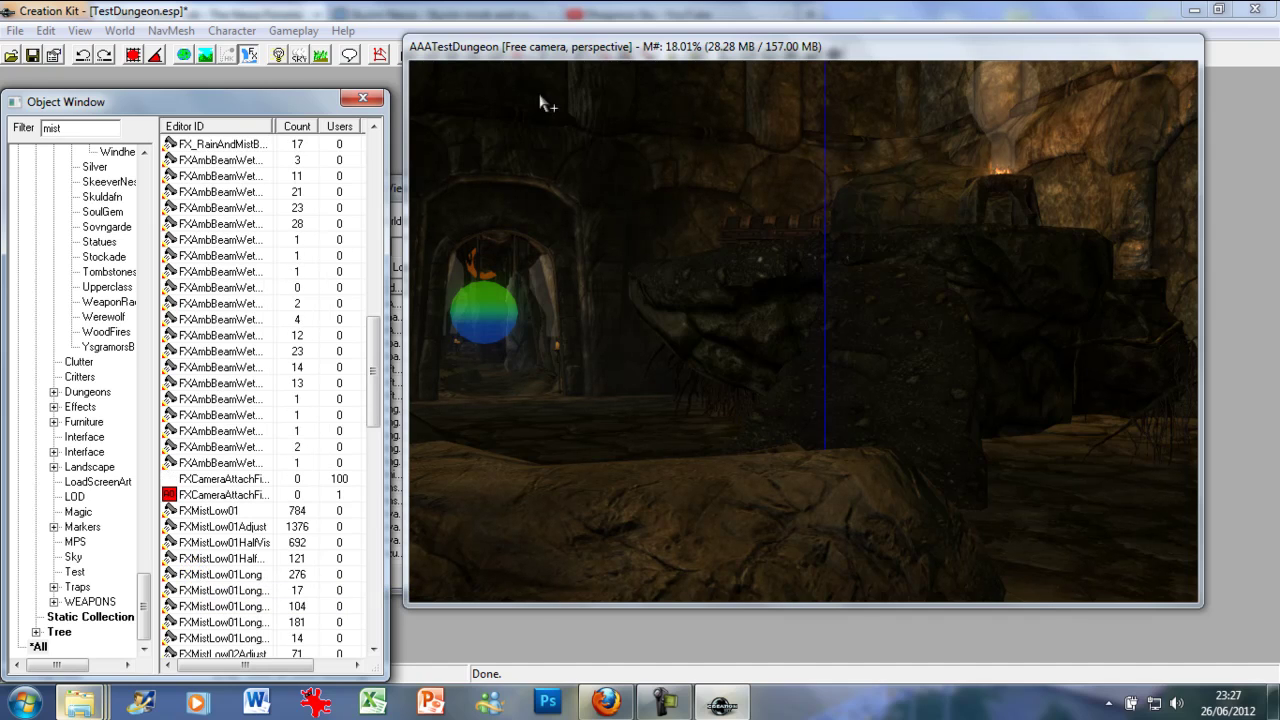
Try out an FXAmbBeamWet mist beam in front of the archway, and delete it from the dungeon.
{"action": "middle_click_drag", "start_coordinate": [444, 348], "coordinate": [470, 350]}
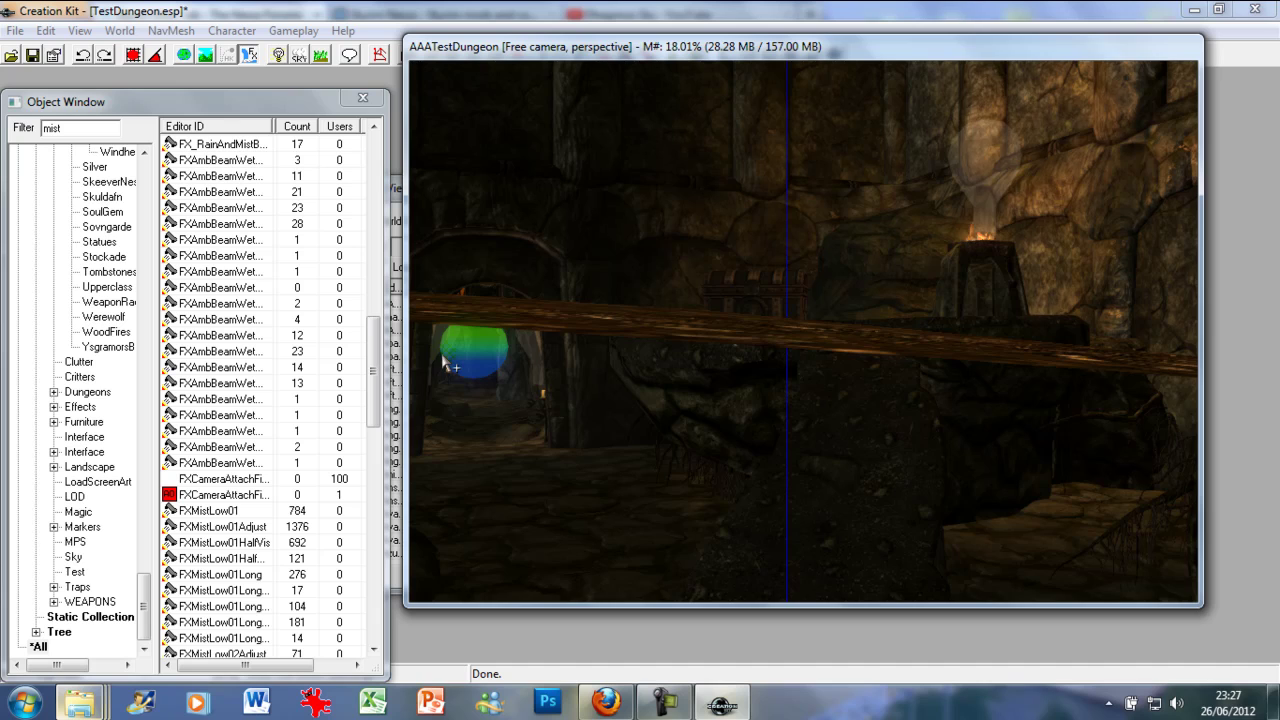
{"action": "scroll", "coordinate": [496, 335], "scroll_direction": "down", "scroll_amount": 1}
{"action": "left_click", "coordinate": [240, 303]}
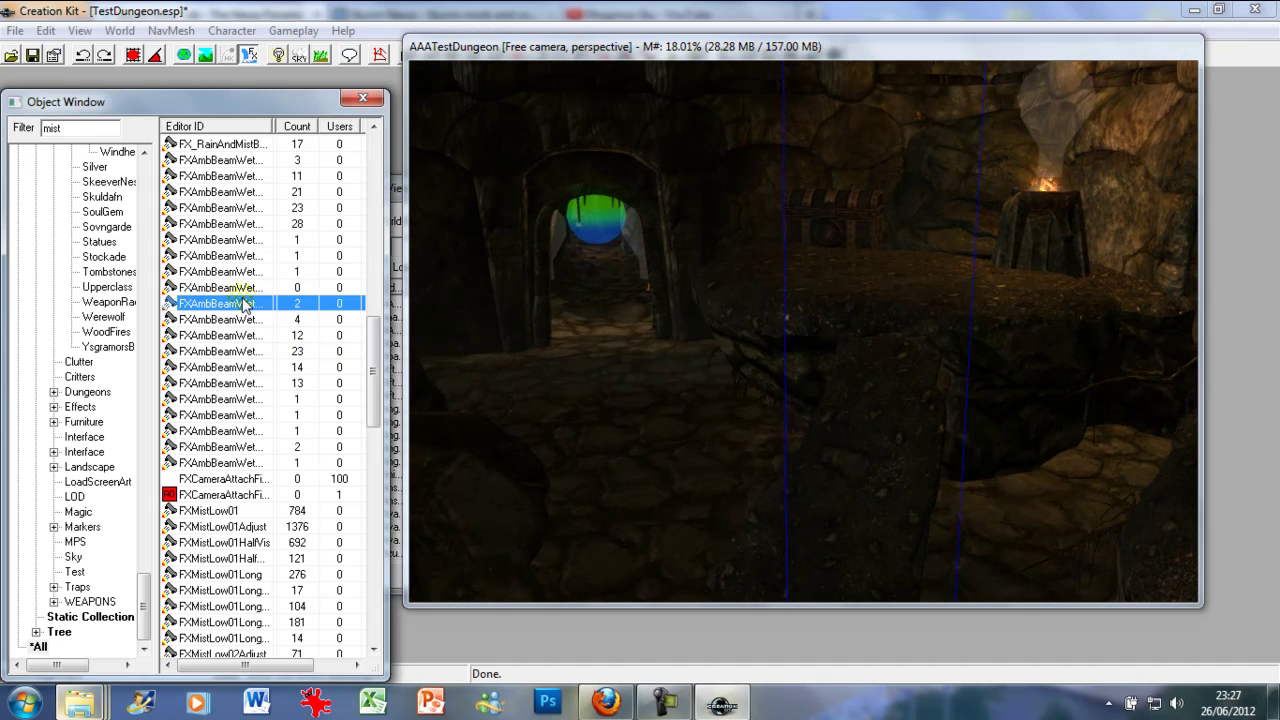
{"action": "scroll", "coordinate": [243, 303], "scroll_direction": "up", "scroll_amount": 4}
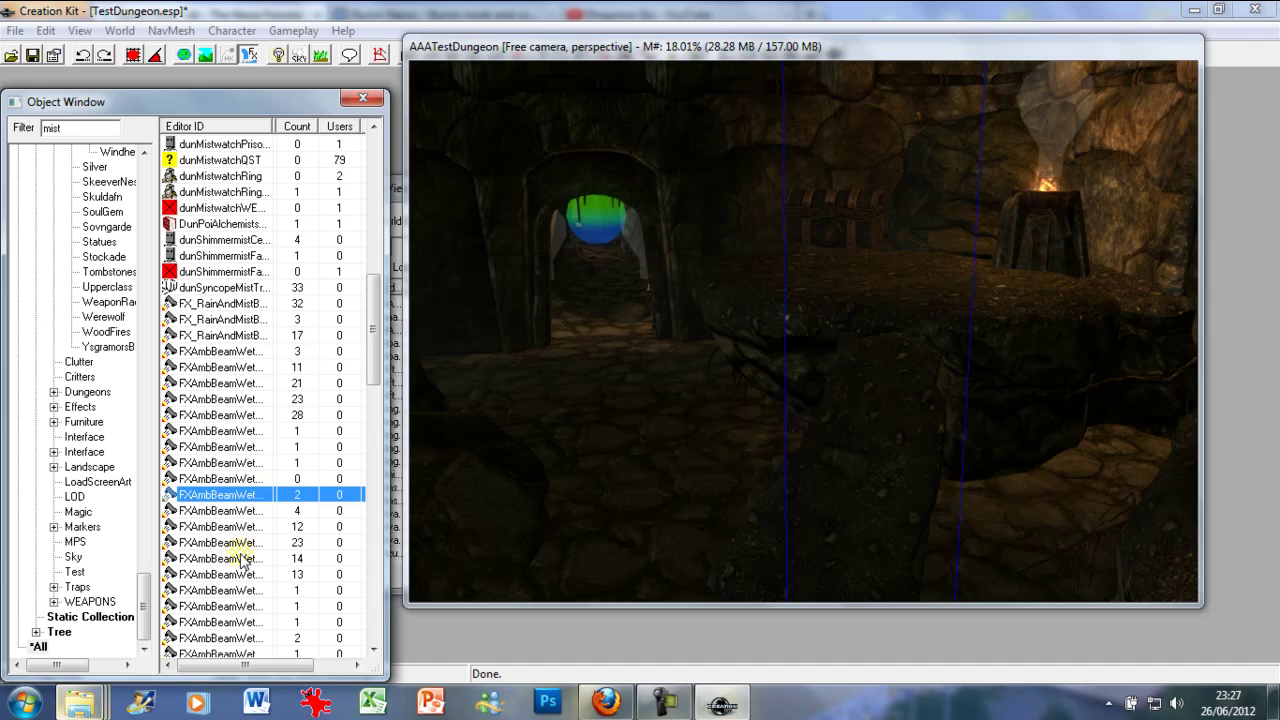
{"action": "scroll", "coordinate": [241, 560], "scroll_direction": "down", "scroll_amount": 4}
{"action": "scroll", "coordinate": [226, 560], "scroll_direction": "down", "scroll_amount": 20}
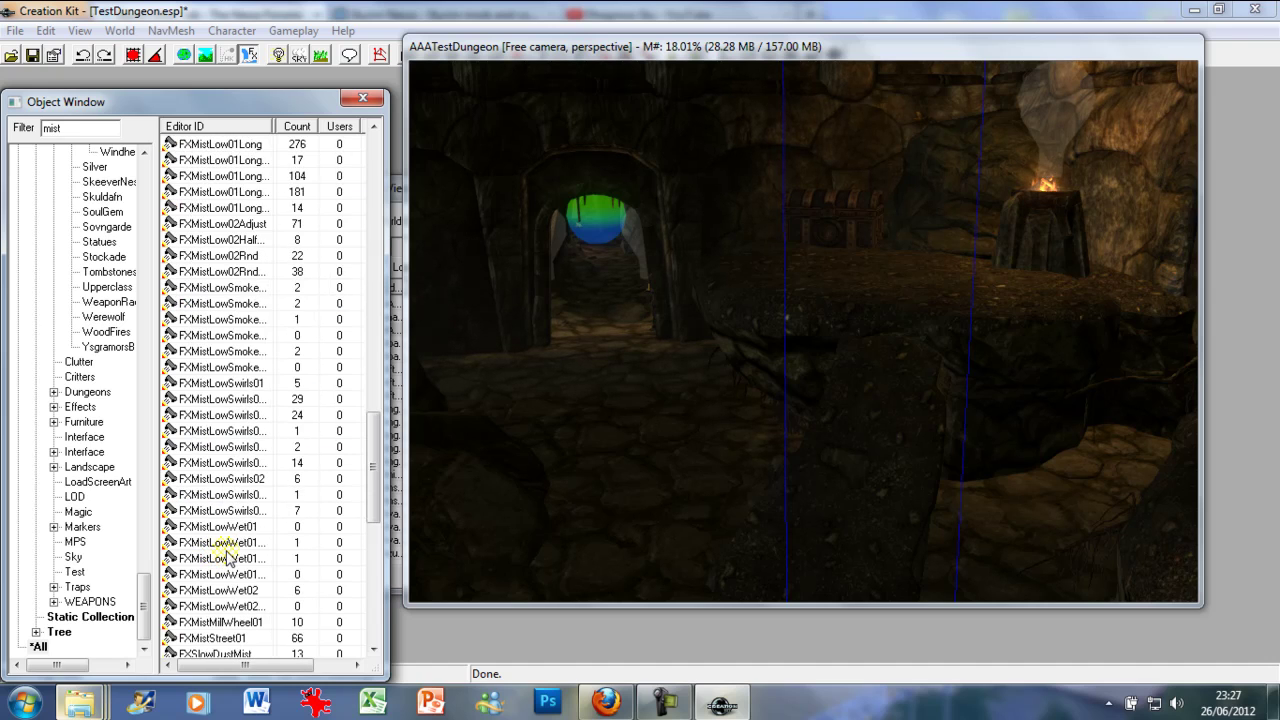
{"action": "scroll", "coordinate": [228, 556], "scroll_direction": "up", "scroll_amount": 19}
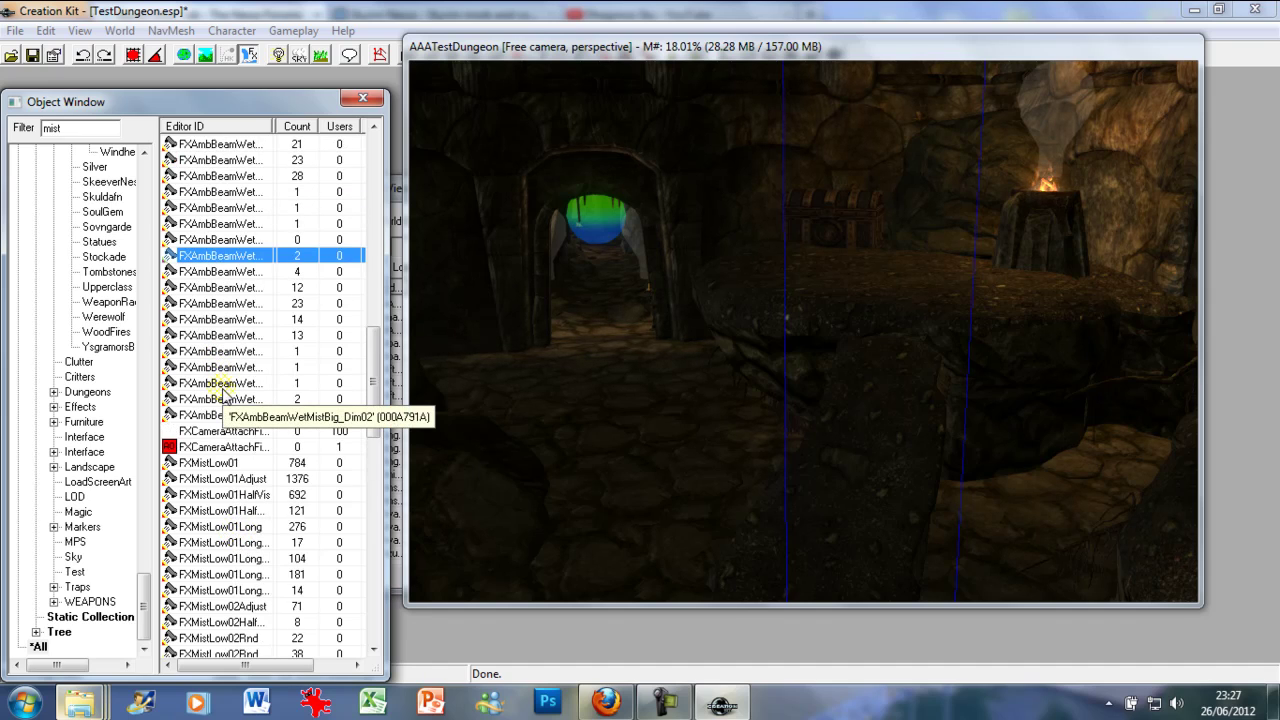
{"action": "scroll", "coordinate": [222, 390], "scroll_direction": "up", "scroll_amount": 3}
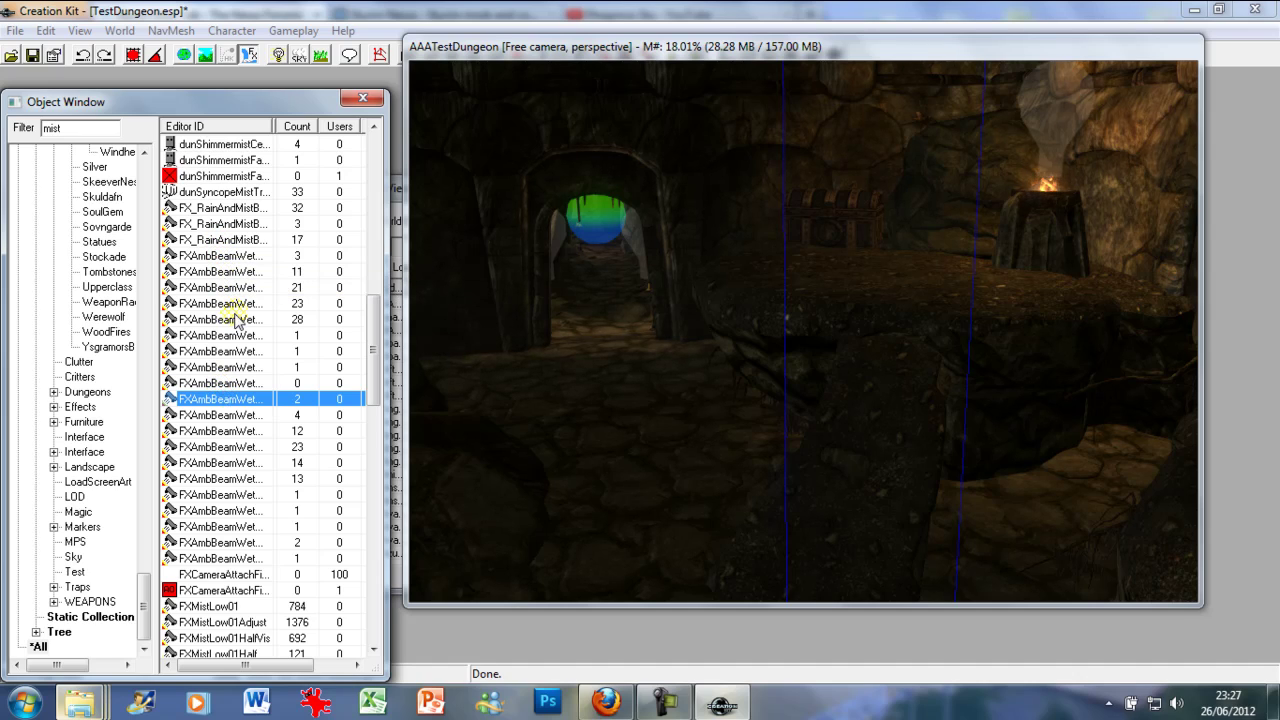
{"action": "left_click_drag", "start_coordinate": [238, 318], "coordinate": [638, 386]}
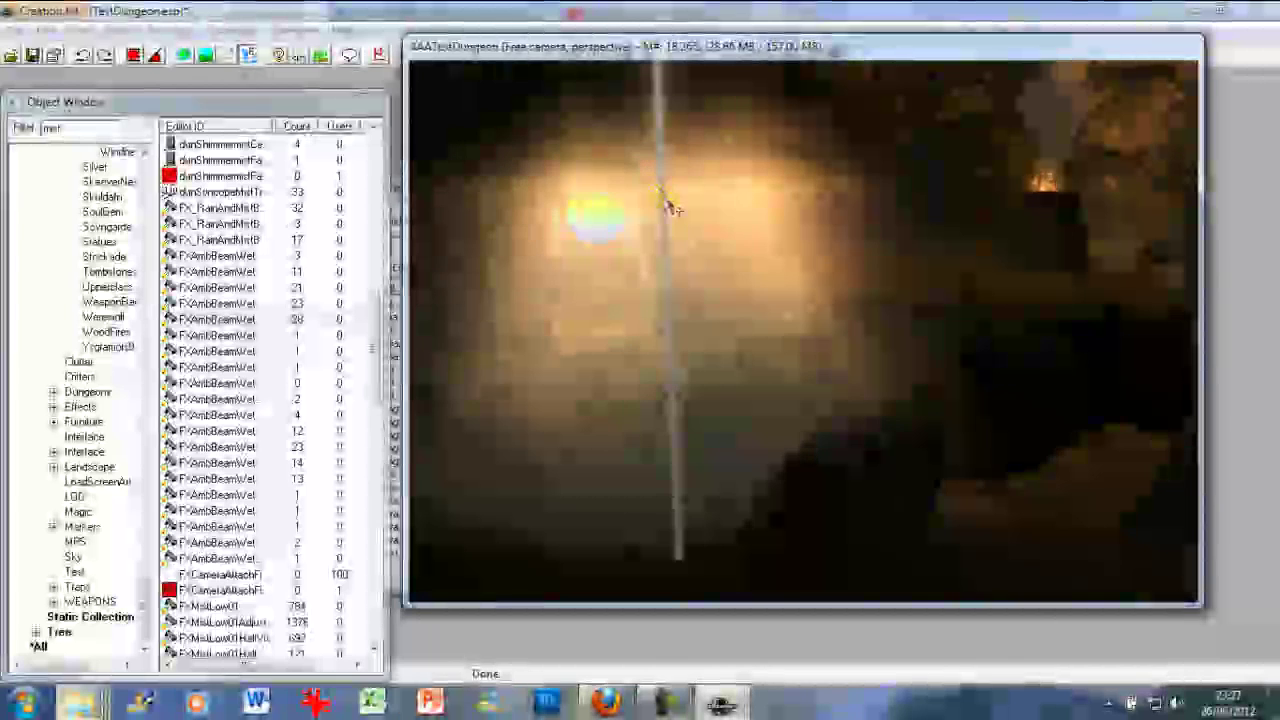
{"action": "middle_click_drag", "start_coordinate": [671, 206], "coordinate": [638, 231]}
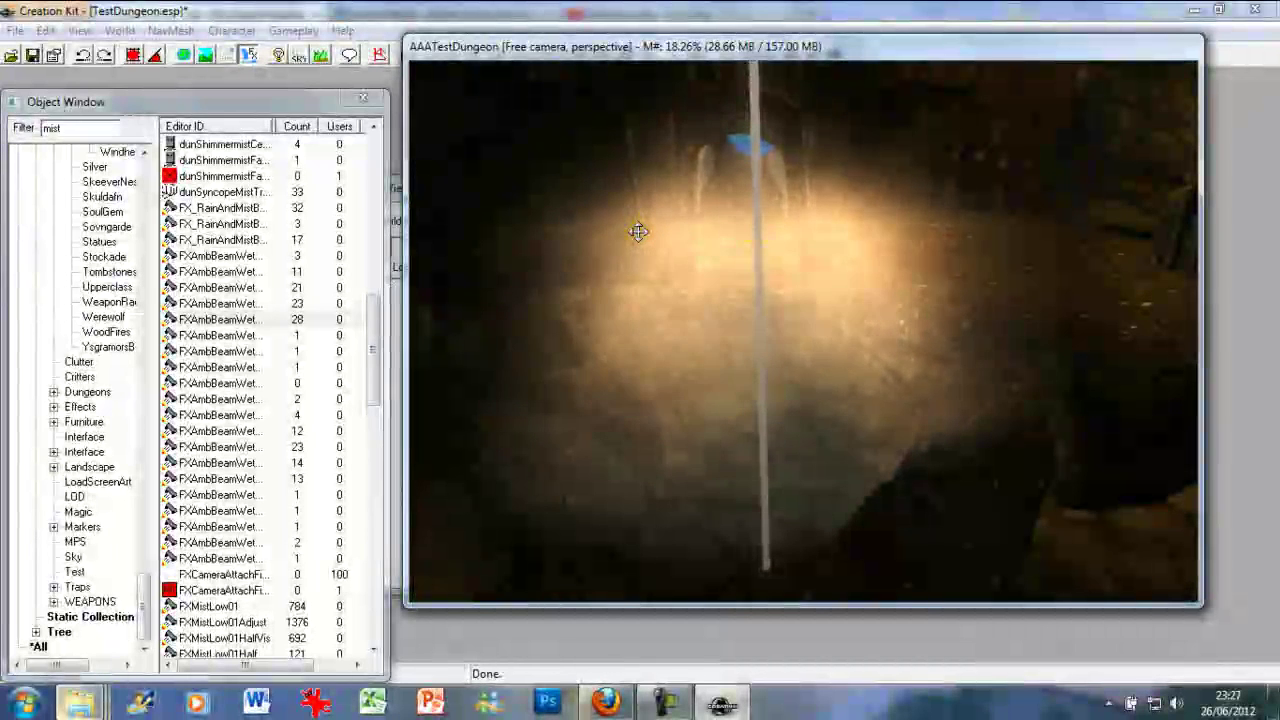
{"action": "key", "text": "Delete"}
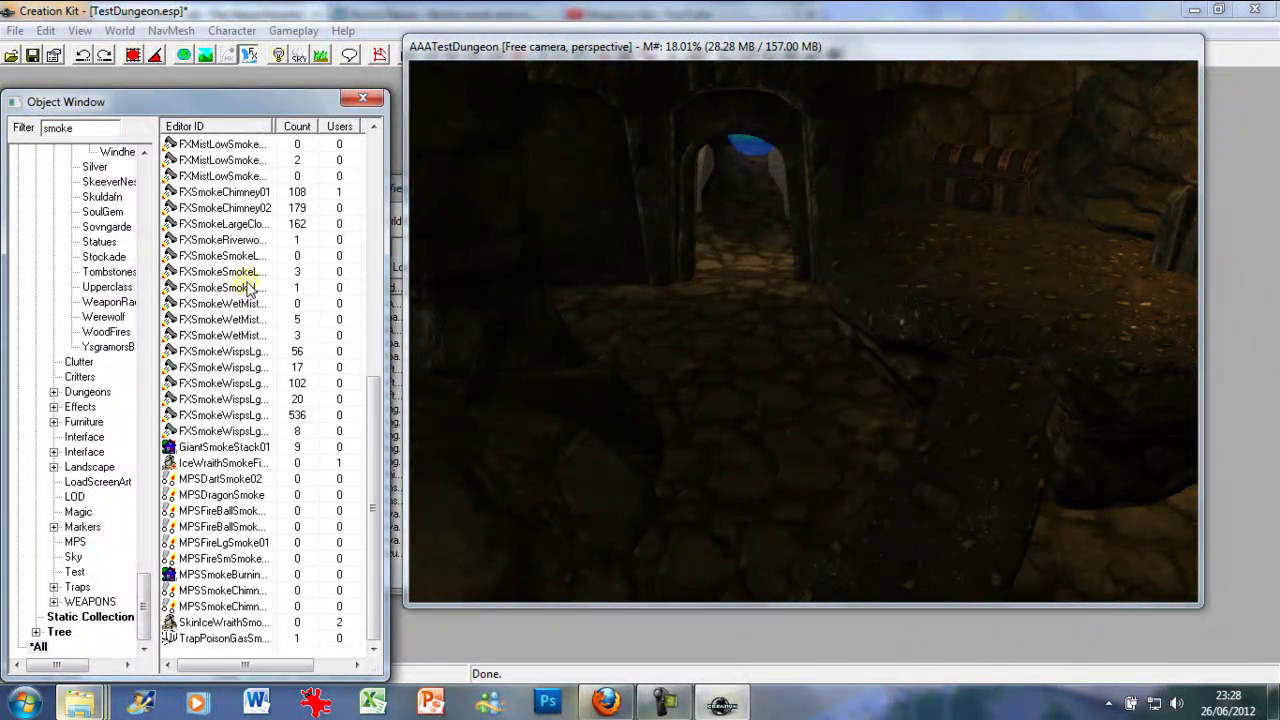
Try out the FXSmokeWispsLg1x1Adjust smoke effect on the floor before the archway, and delete it.
{"action": "left_click", "coordinate": [224, 368]}
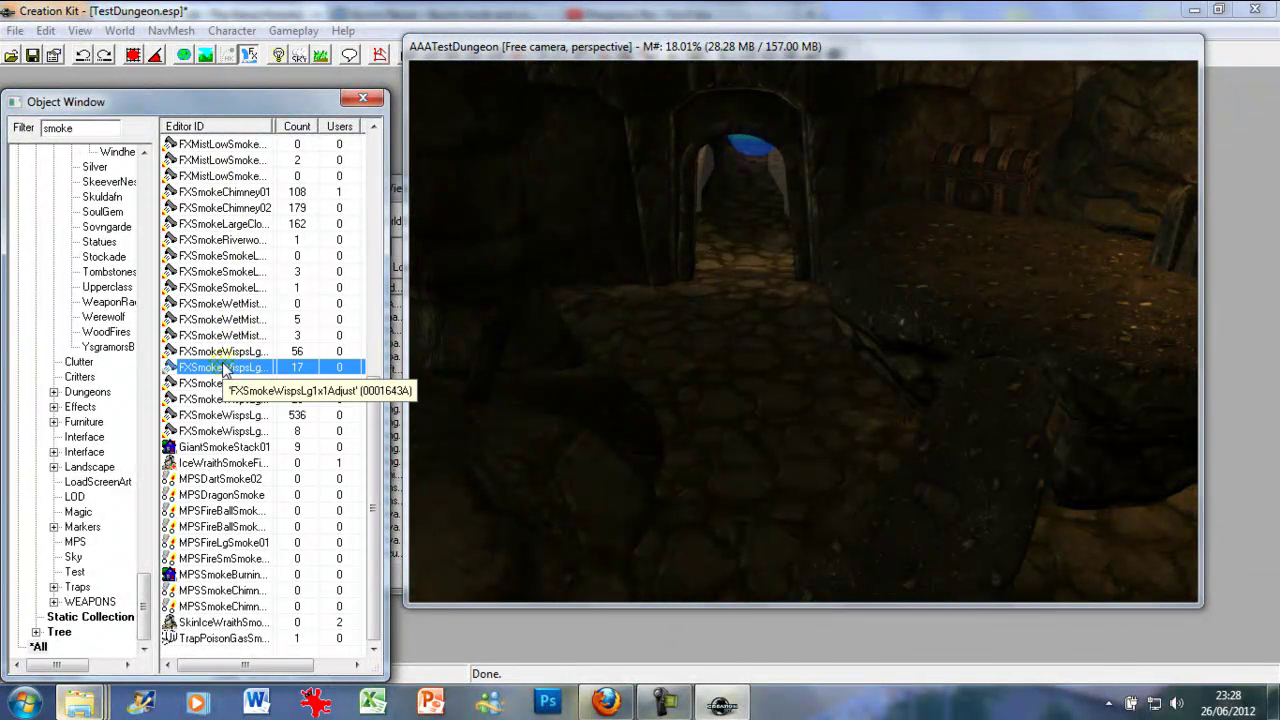
{"action": "left_click_drag", "start_coordinate": [224, 368], "coordinate": [746, 458]}
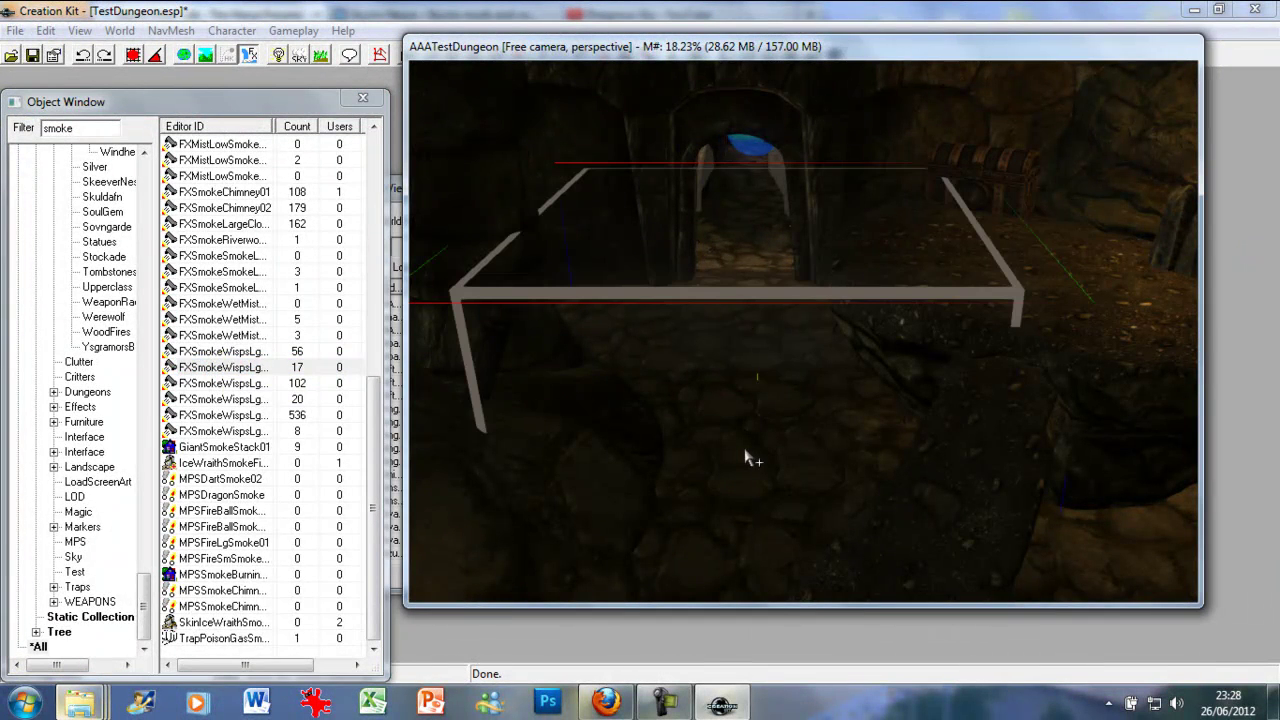
{"action": "left_click_drag", "start_coordinate": [738, 366], "coordinate": [774, 372]}
{"action": "middle_click_drag", "start_coordinate": [725, 220], "coordinate": [714, 277], "text": "shift"}
{"action": "scroll", "coordinate": [714, 277], "scroll_direction": "up", "scroll_amount": 2}
{"action": "key", "text": "Delete"}
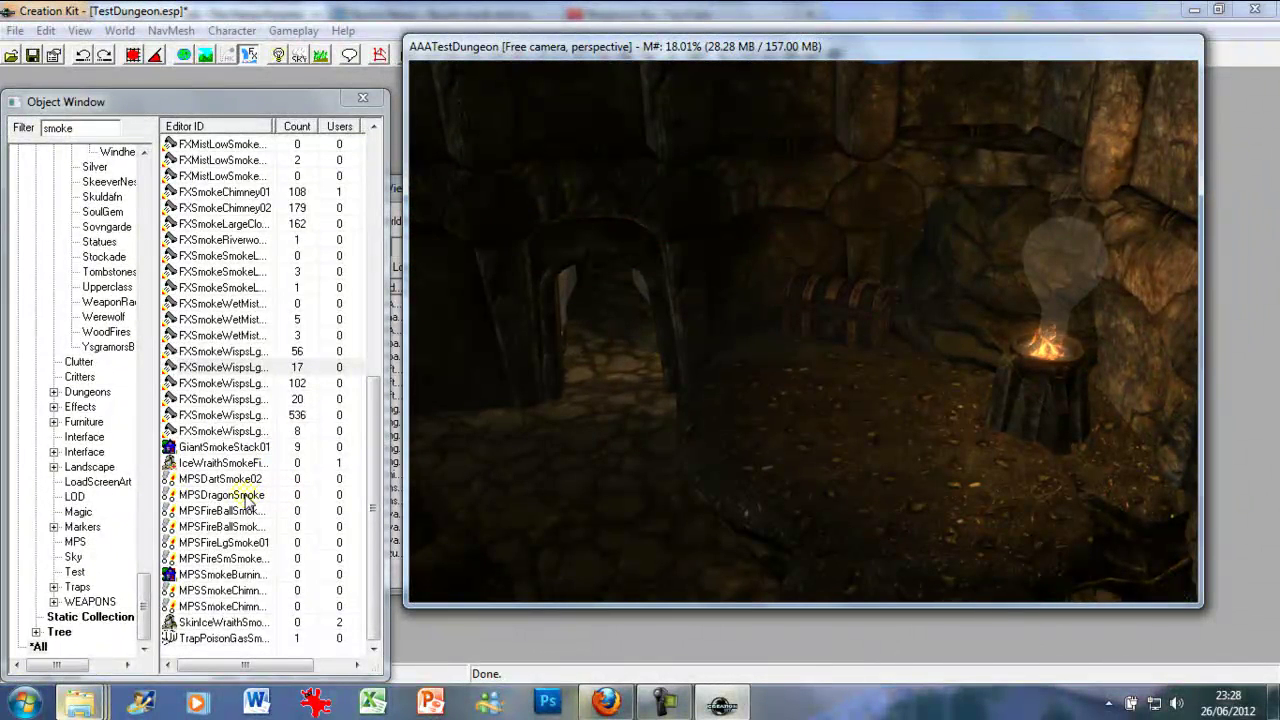
Preview the FXSmokeLargeClose01 smoke effect in its own preview window and close the preview.
{"action": "left_click", "coordinate": [216, 257]}
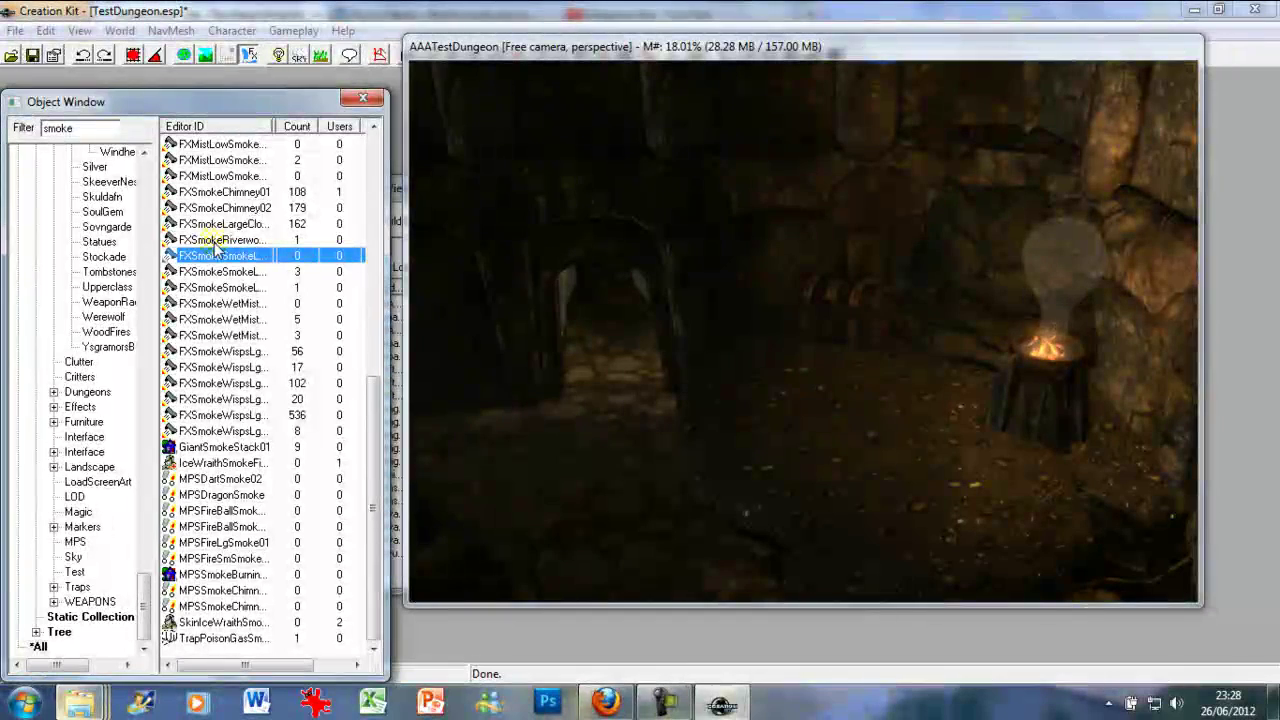
{"action": "right_click", "coordinate": [213, 241]}
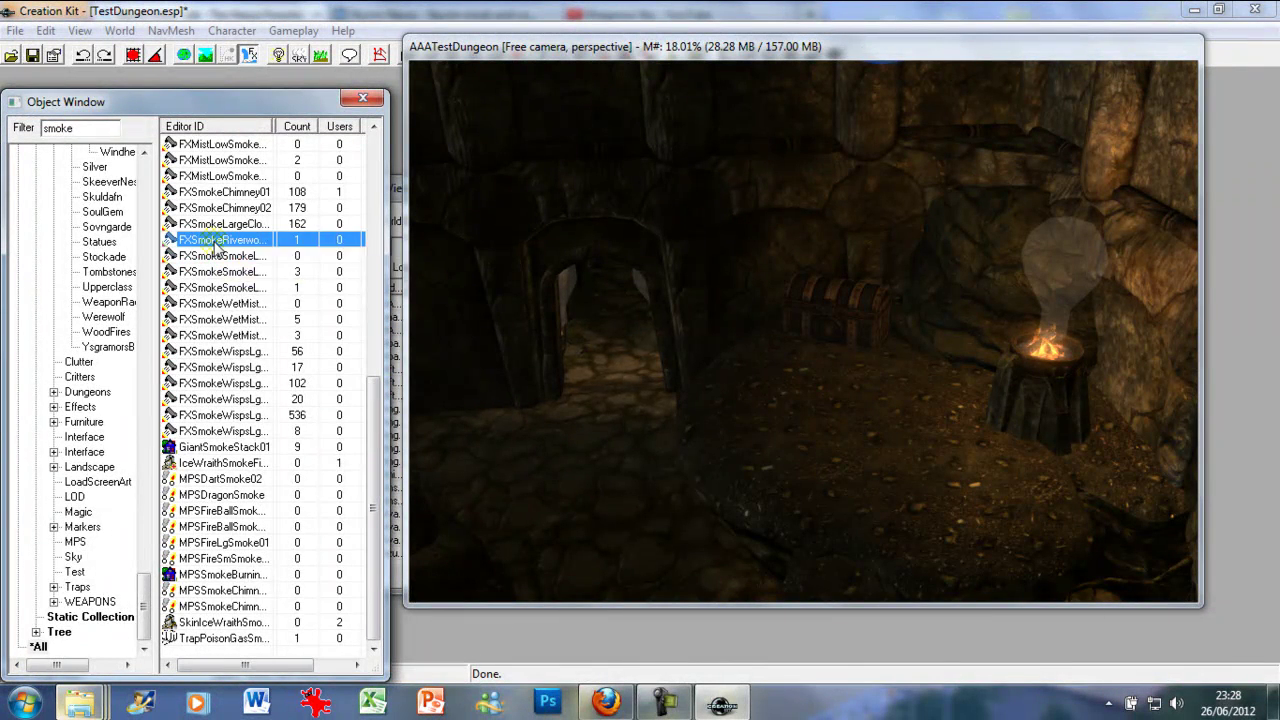
{"action": "left_click", "coordinate": [218, 226]}
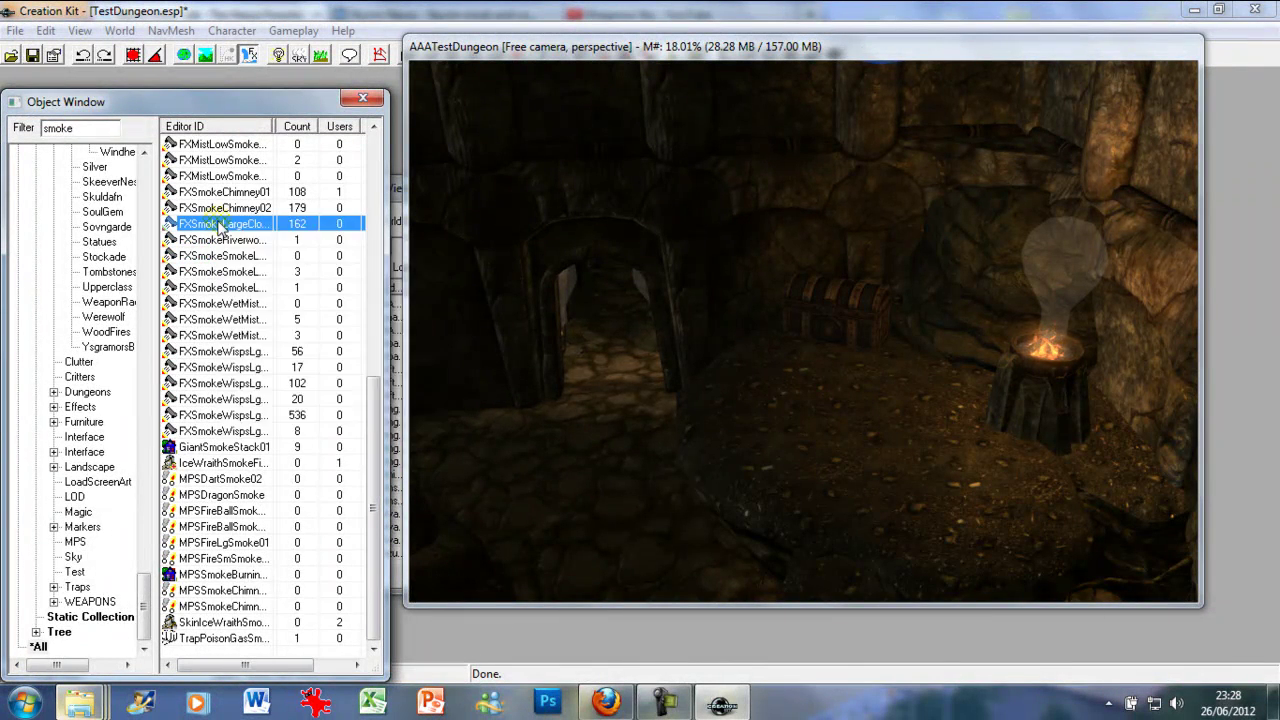
{"action": "right_click", "coordinate": [218, 226]}
{"action": "left_click", "coordinate": [255, 316]}
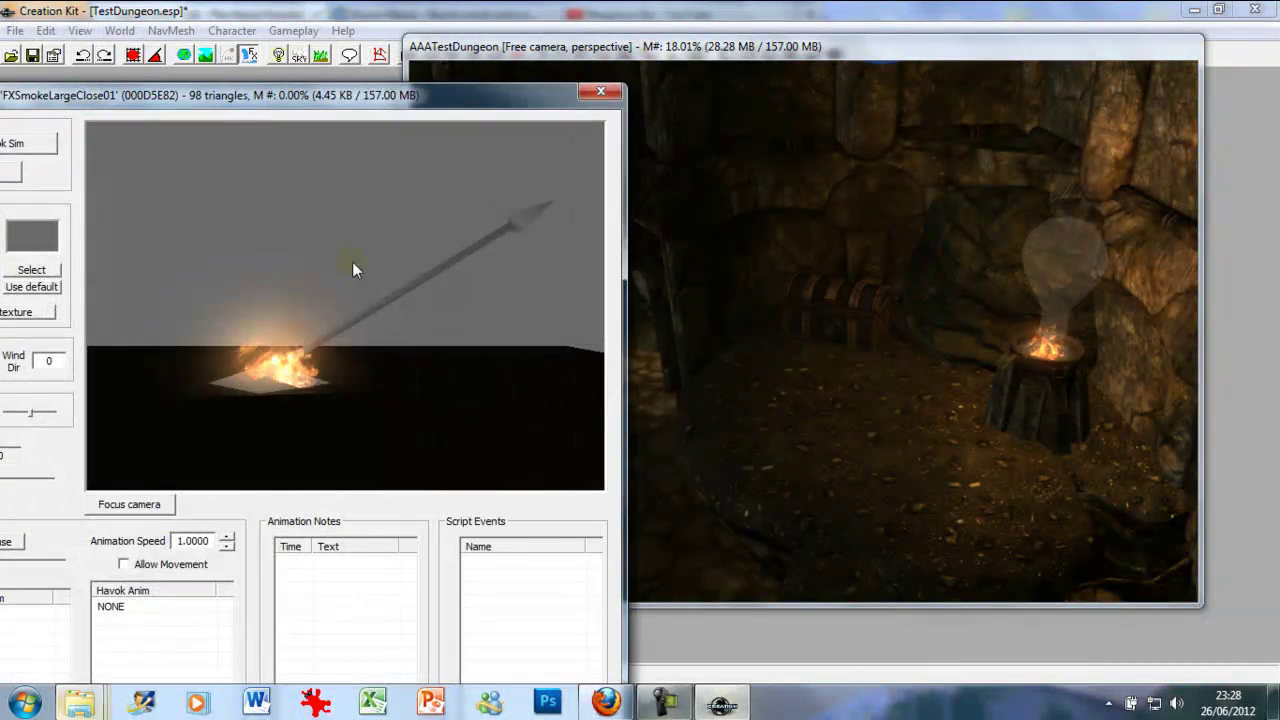
{"action": "left_click", "coordinate": [603, 98]}
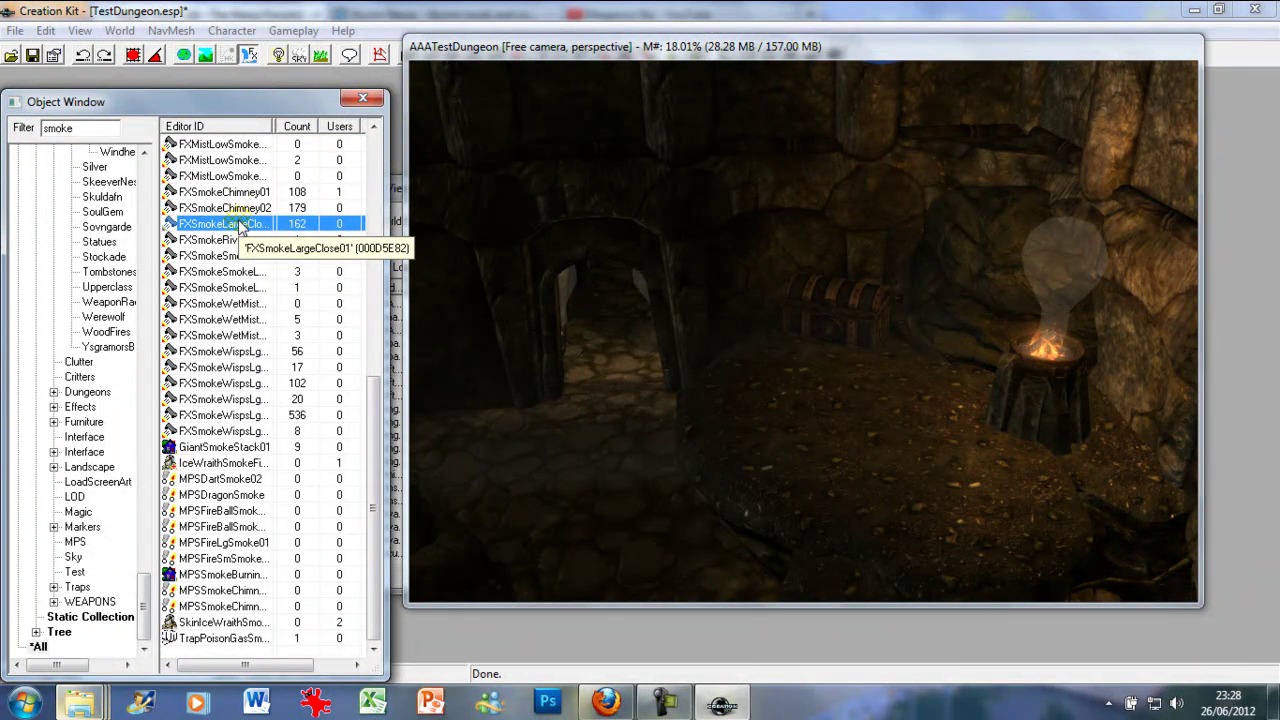
Place the FXSmokeLargeClose01 effect in the dungeon at the fire pedestal beside the chest.
{"action": "left_click_drag", "start_coordinate": [238, 228], "coordinate": [780, 312]}
{"action": "left_click_drag", "start_coordinate": [1068, 348], "coordinate": [1066, 349]}
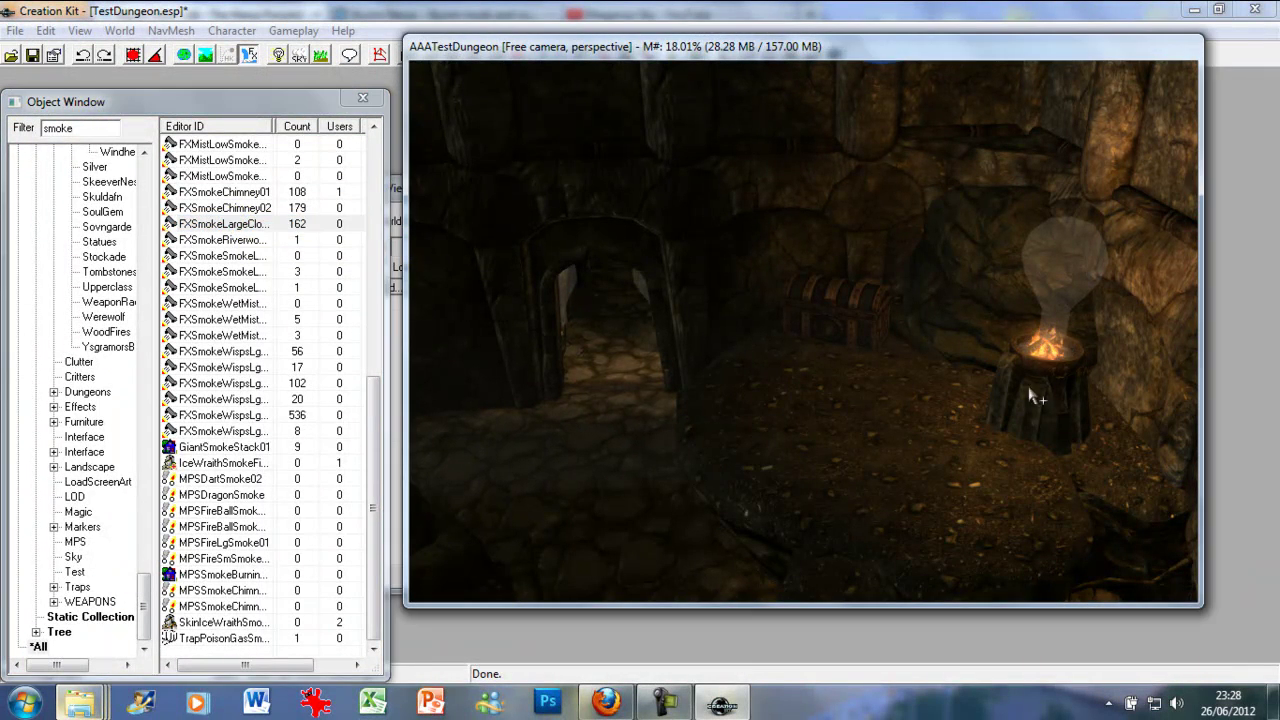
{"action": "key", "text": "Return"}
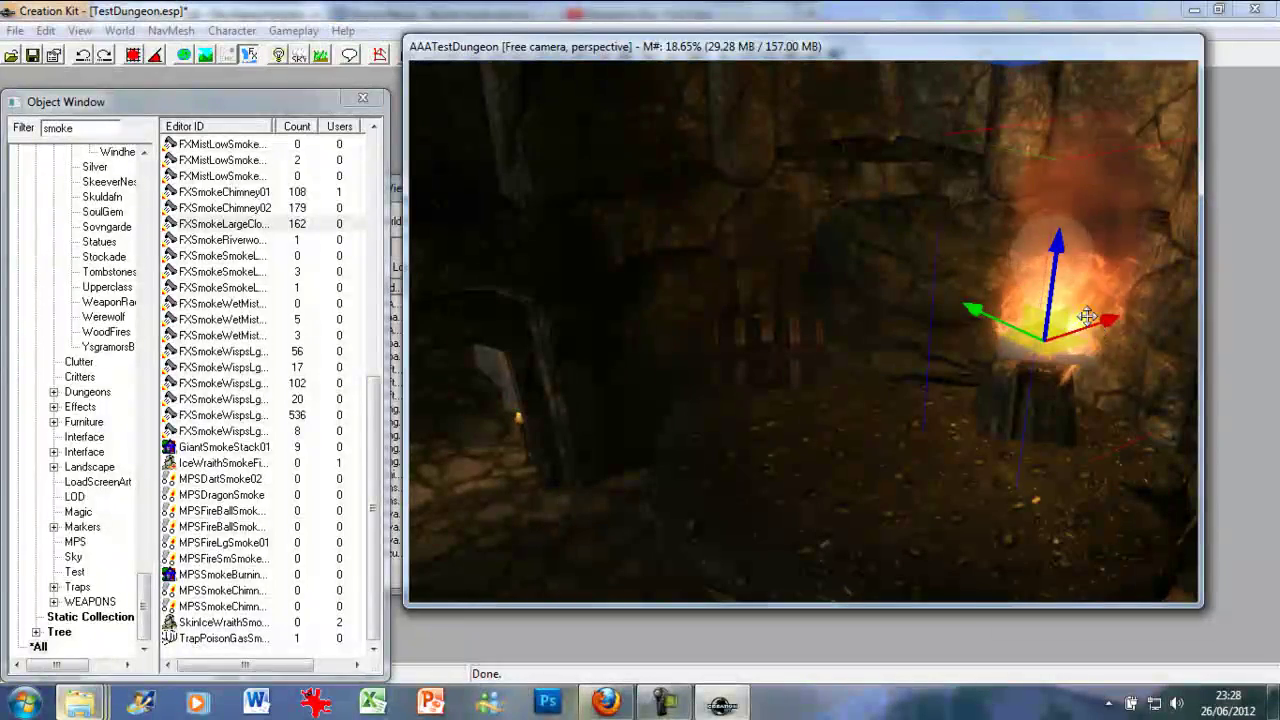
Rotate the placed FXSmokeLargeClose01 effect at the pedestal and check it from another angle.
{"action": "key", "text": "e"}
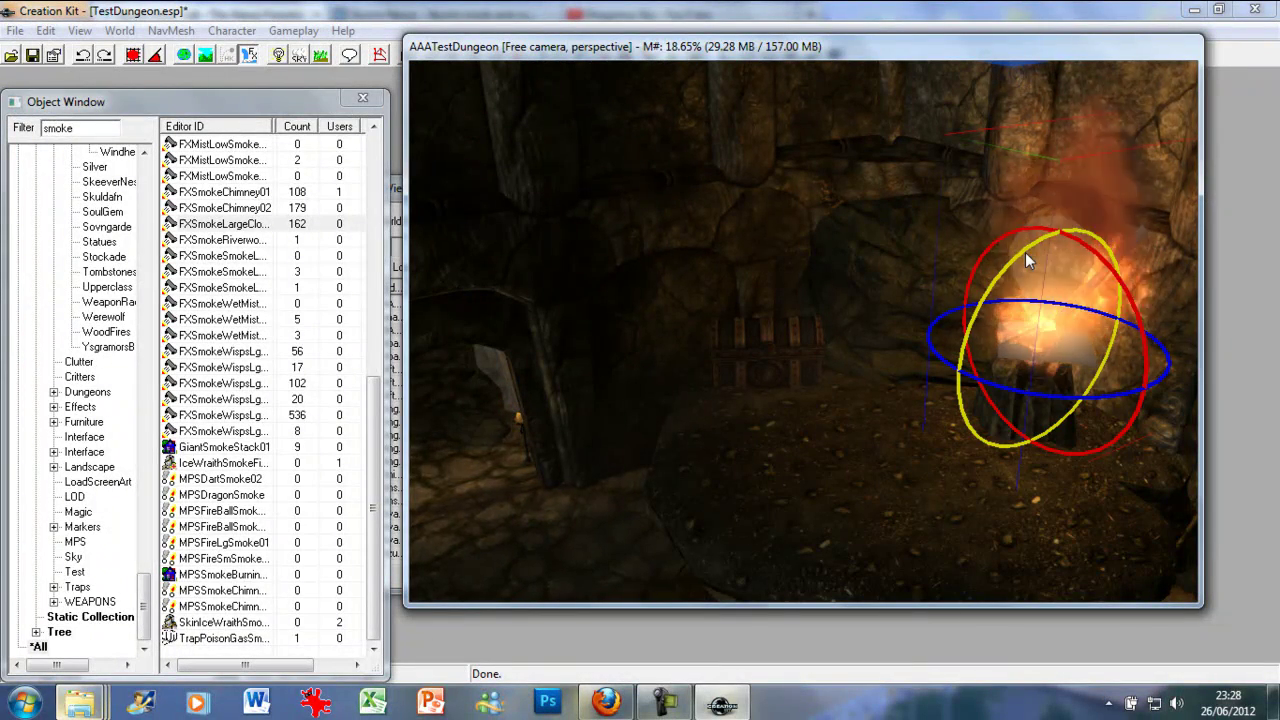
{"action": "mouse_move", "coordinate": [1025, 252]}
{"action": "left_mouse_down"}
{"action": "mouse_move", "coordinate": [1085, 258]}
{"action": "mouse_move", "coordinate": [1028, 236]}
{"action": "left_mouse_up"}
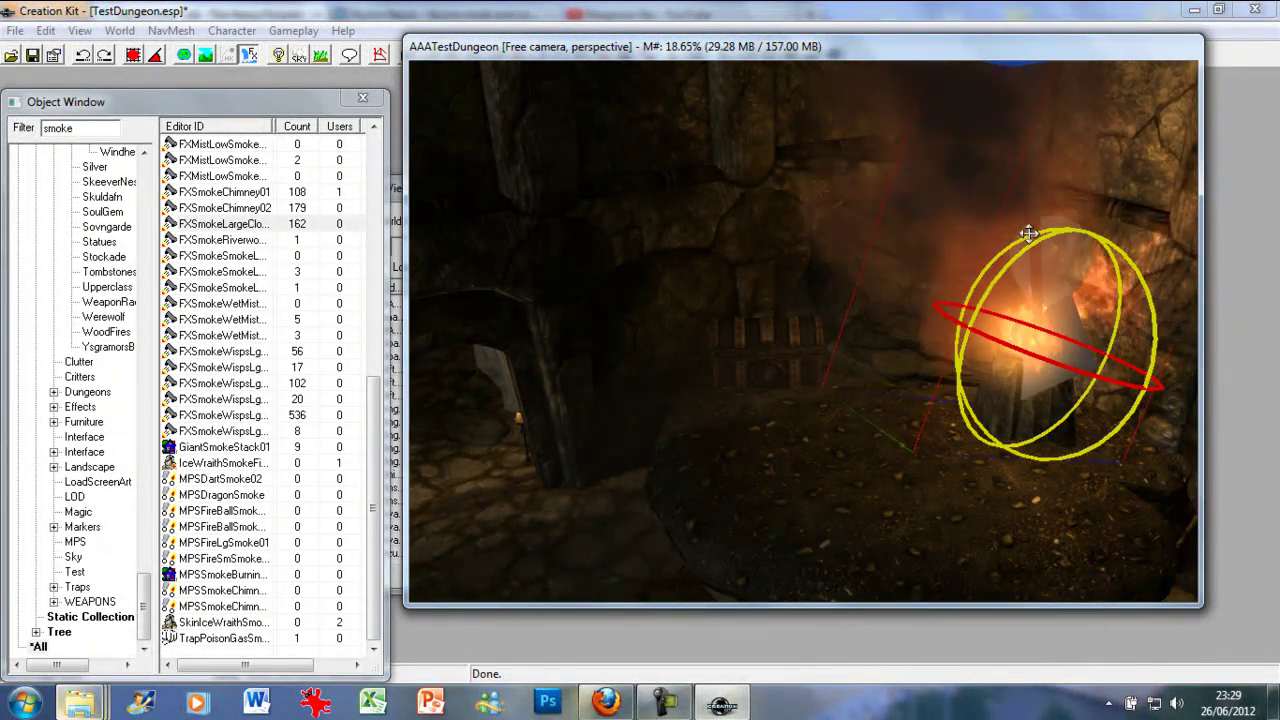
{"action": "key", "text": "w"}
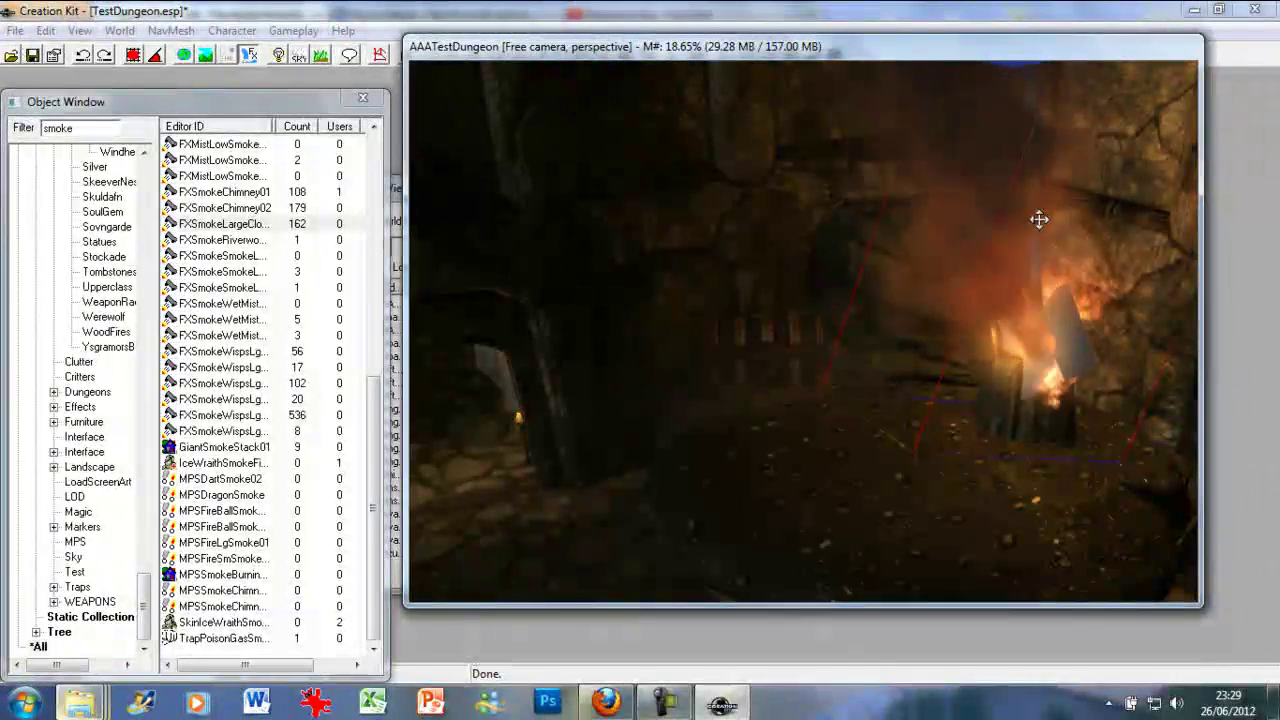
{"action": "middle_click_drag", "start_coordinate": [1039, 218], "coordinate": [972, 195], "text": "shift"}
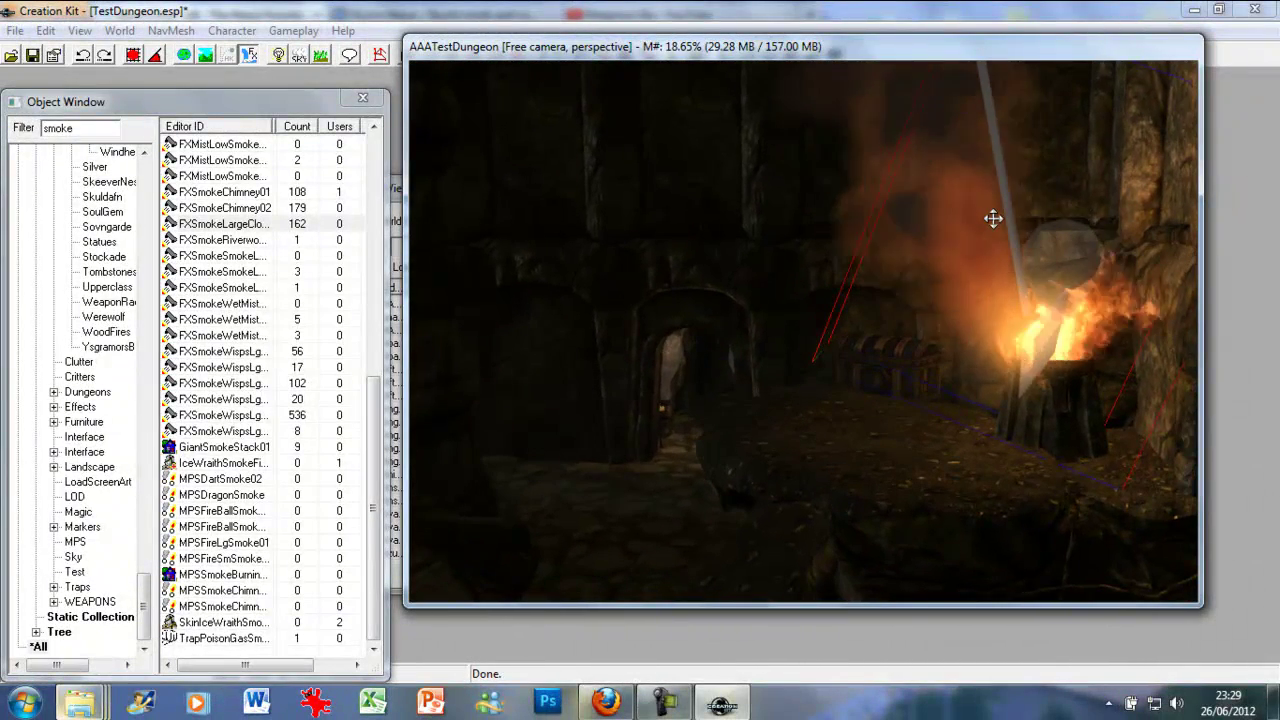
Straighten the smoke effect upright at the fire pedestal beside the chest, and centre the fire effect over the pedestal's bowl.
{"action": "left_click", "coordinate": [1000, 217]}
{"action": "mouse_move", "coordinate": [1021, 229]}
{"action": "left_mouse_down"}
{"action": "mouse_move", "coordinate": [1067, 228]}
{"action": "mouse_move", "coordinate": [1027, 220]}
{"action": "left_mouse_up"}
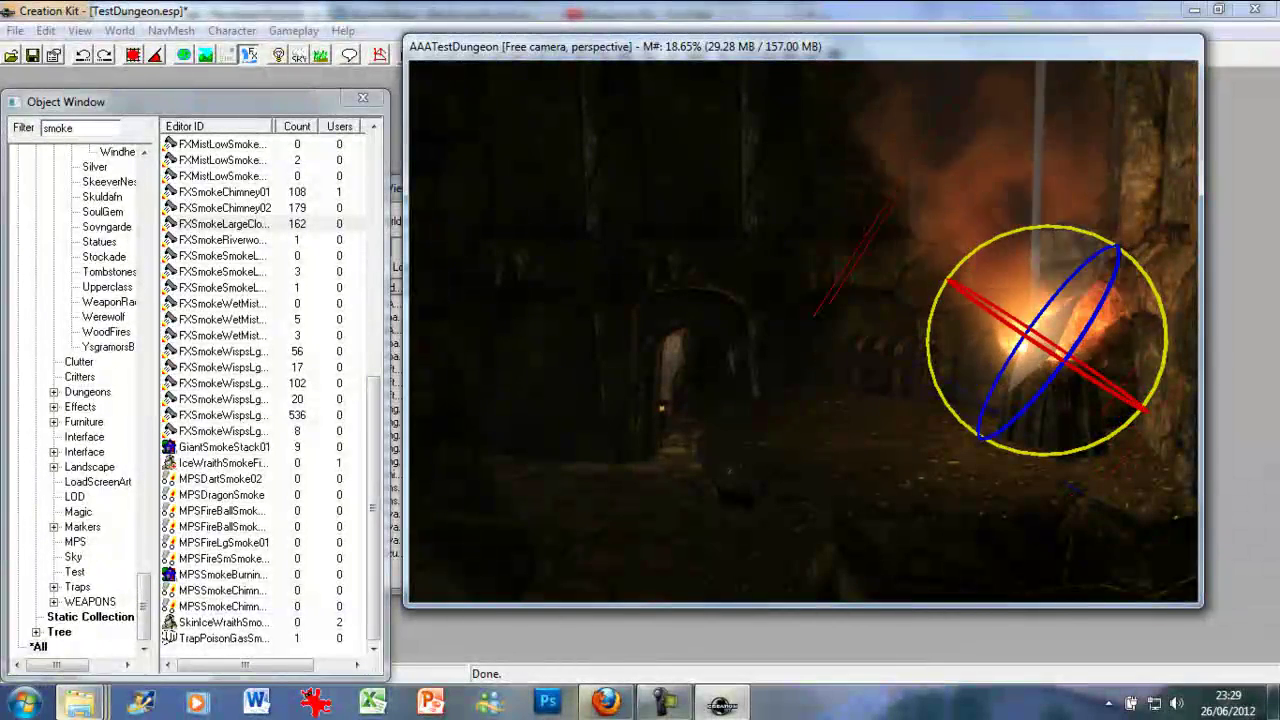
{"action": "key", "text": "w"}
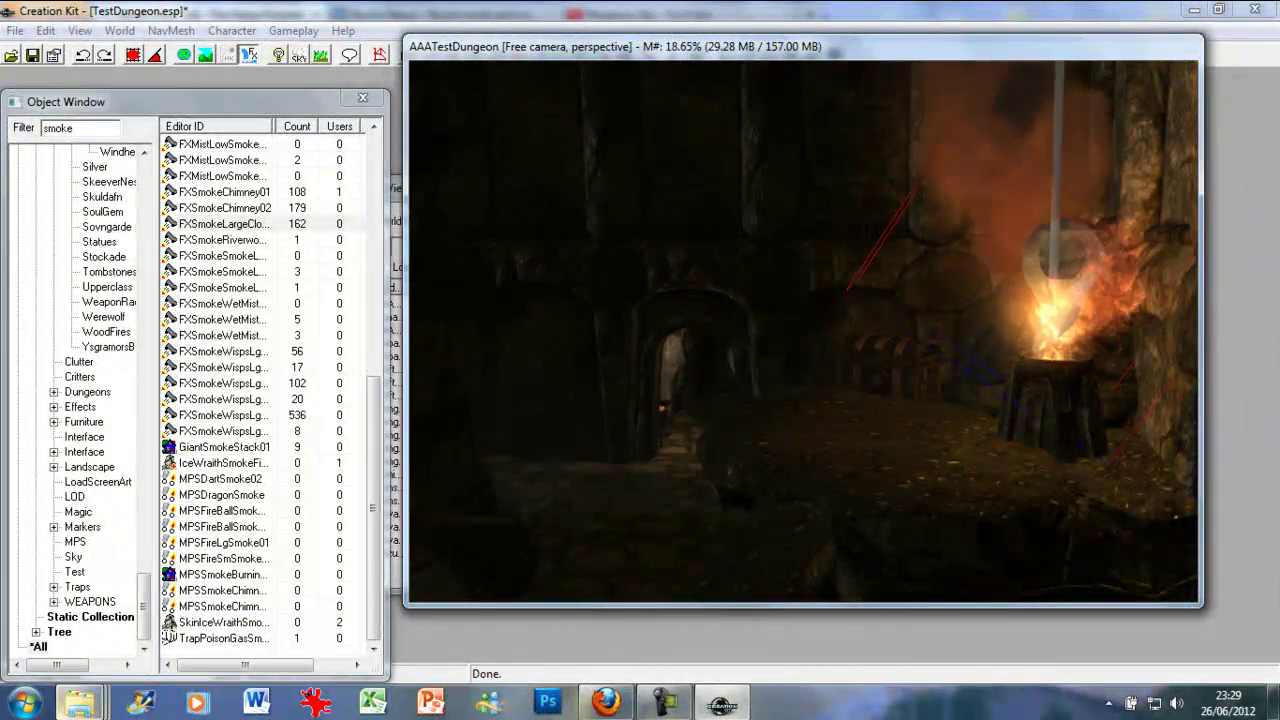
{"action": "middle_click_drag", "start_coordinate": [1070, 295], "coordinate": [1143, 309], "text": "shift"}
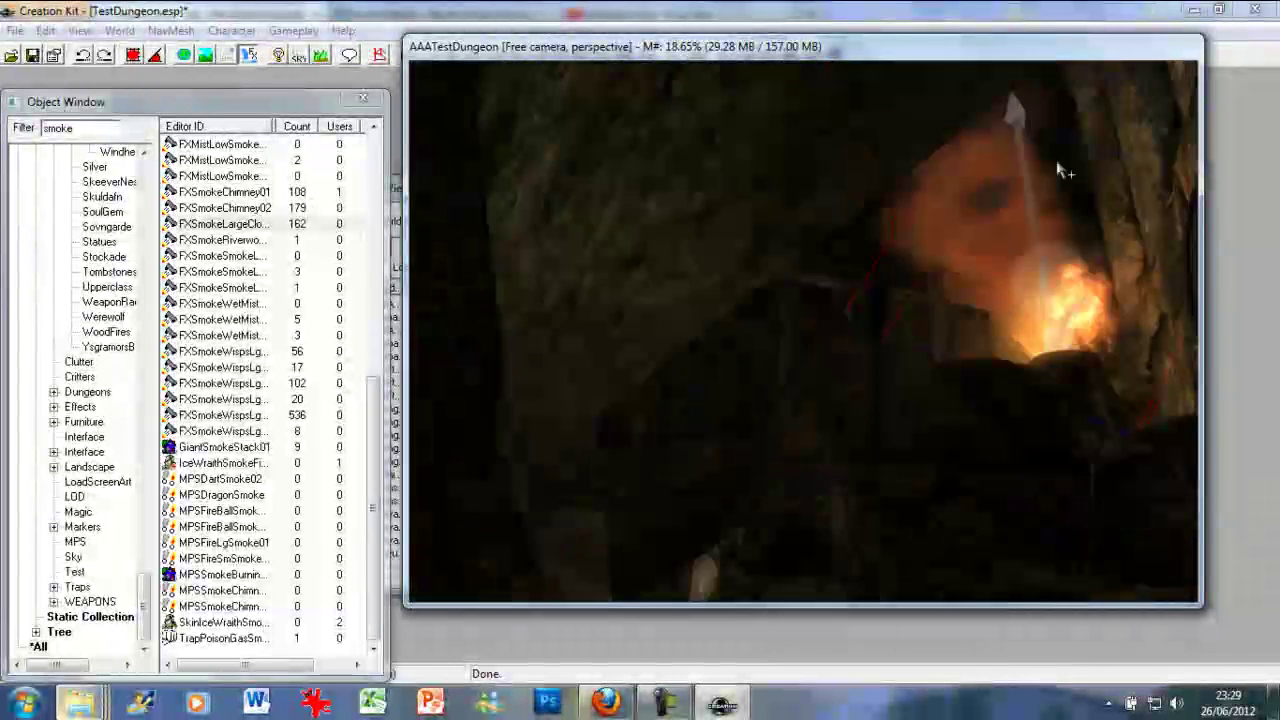
{"action": "mouse_move", "coordinate": [1062, 170]}
{"action": "middle_mouse_down", "text": "shift"}
{"action": "mouse_move", "coordinate": [1046, 301]}
{"action": "mouse_move", "coordinate": [1058, 314]}
{"action": "mouse_move", "coordinate": [1078, 300]}
{"action": "mouse_move", "coordinate": [918, 322]}
{"action": "mouse_move", "coordinate": [1046, 219]}
{"action": "mouse_move", "coordinate": [1081, 283]}
{"action": "middle_mouse_up", "text": "shift"}
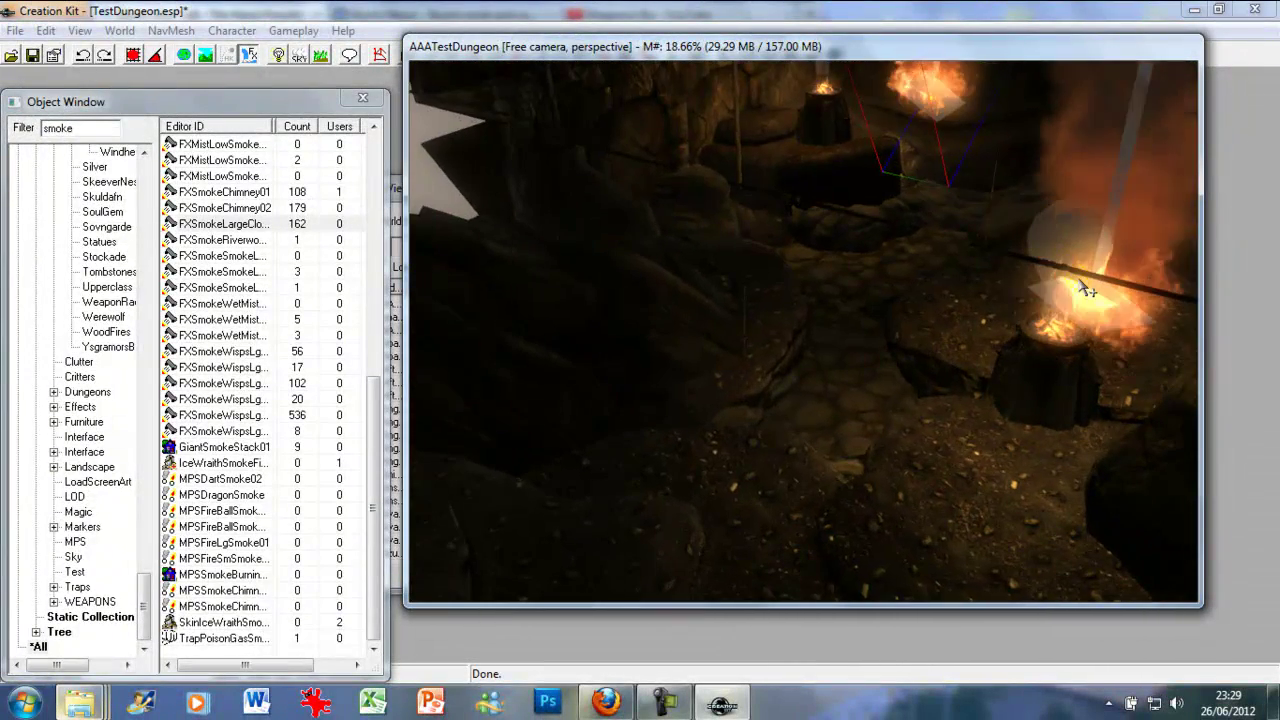
{"action": "left_click", "coordinate": [1084, 301]}
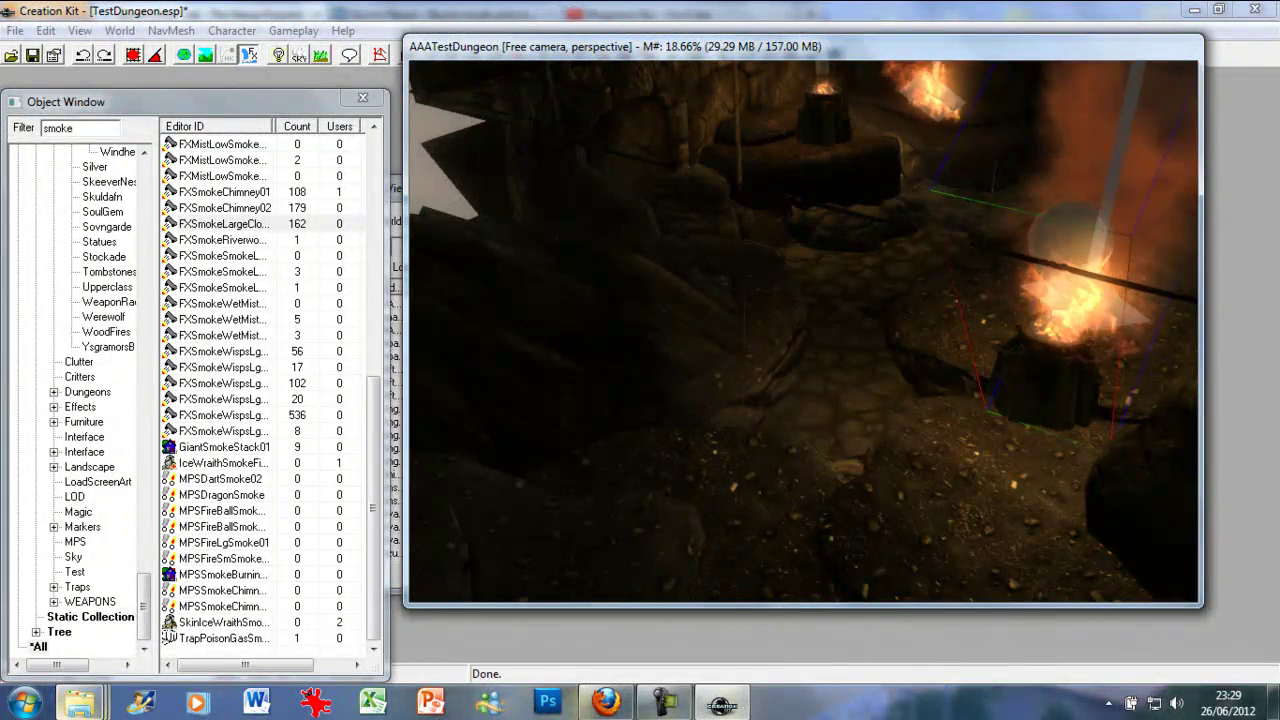
Move the other fire and smoke effect from the open floor onto the bowl of the neighbouring stone pedestal.
{"action": "middle_click_drag", "start_coordinate": [989, 197], "coordinate": [969, 272]}
{"action": "scroll", "coordinate": [980, 208], "scroll_direction": "up", "scroll_amount": 3}
{"action": "scroll", "coordinate": [966, 235], "scroll_direction": "up", "scroll_amount": 3}
{"action": "scroll", "coordinate": [967, 243], "scroll_direction": "up", "scroll_amount": 2}
{"action": "scroll", "coordinate": [966, 246], "scroll_direction": "down", "scroll_amount": 1}
{"action": "left_click", "coordinate": [1048, 378]}
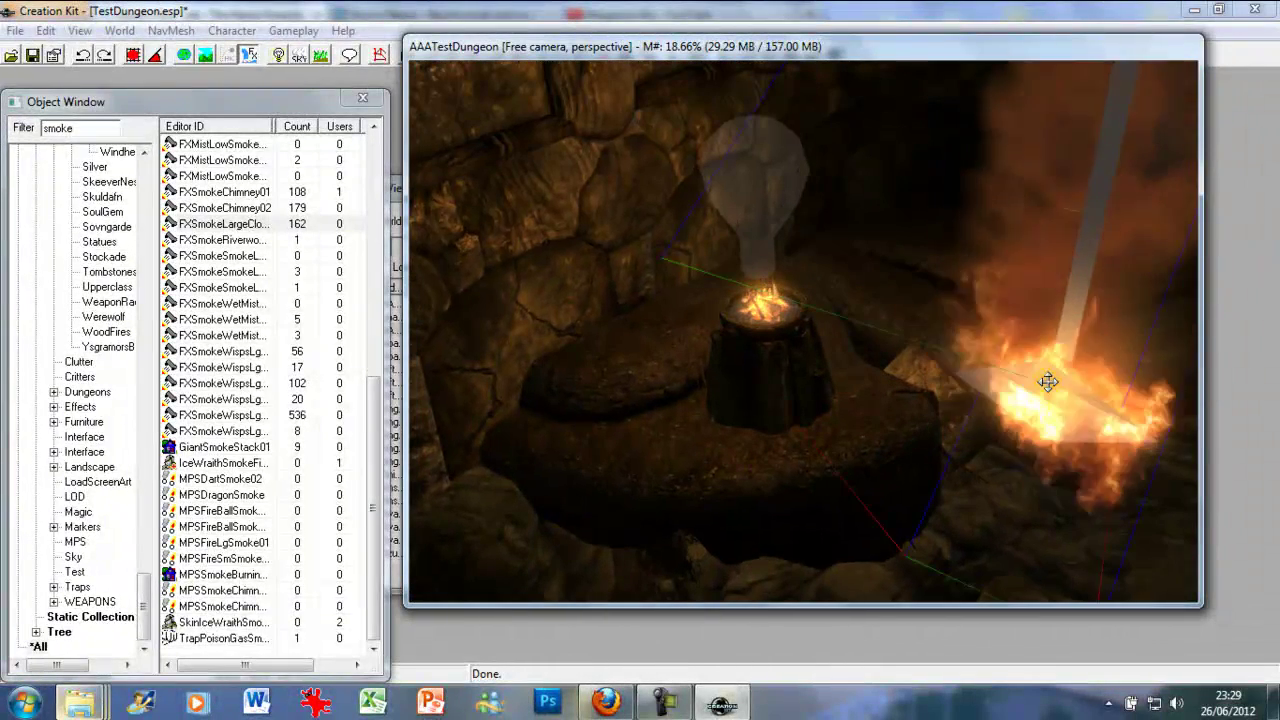
{"action": "left_click_drag", "start_coordinate": [1047, 381], "coordinate": [767, 300]}
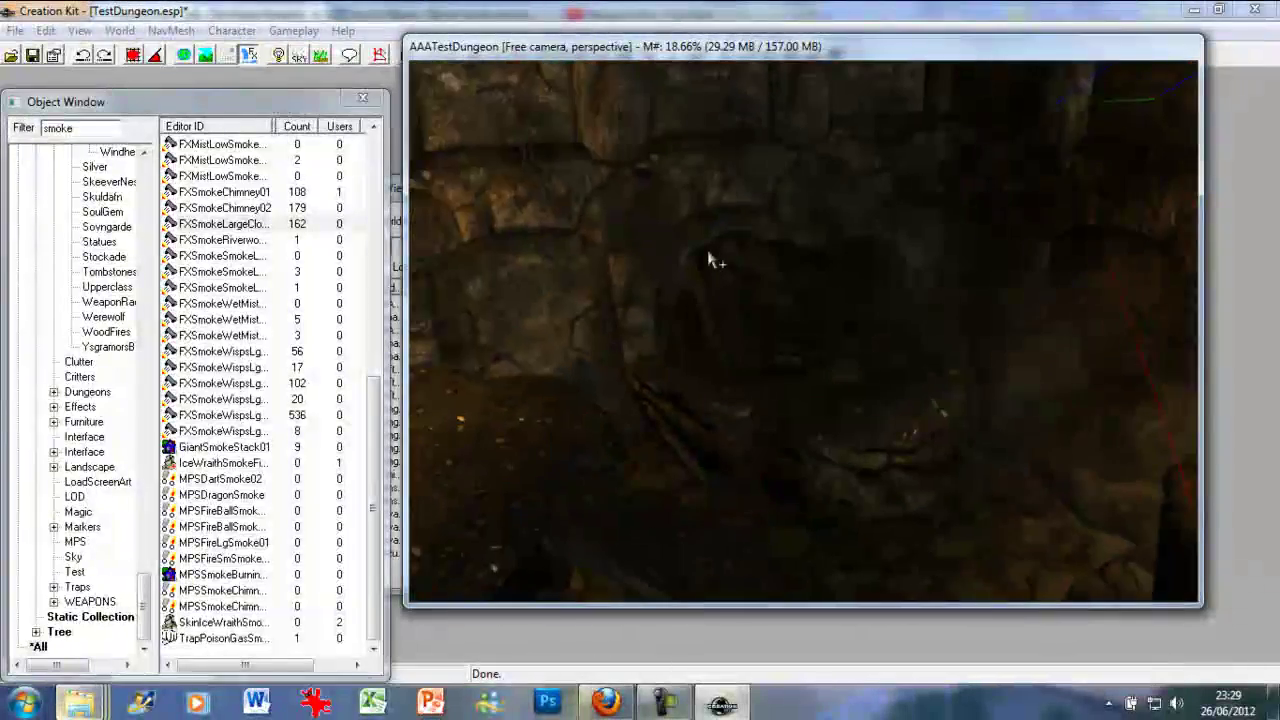
Try to save the TestDungeon.esp plugin, and close the open Reference dialog of the floor candle lamp.
{"action": "mouse_move", "coordinate": [709, 254]}
{"action": "middle_mouse_down", "text": "shift"}
{"action": "mouse_move", "coordinate": [289, 292]}
{"action": "mouse_move", "coordinate": [434, 240]}
{"action": "mouse_move", "coordinate": [517, 240]}
{"action": "mouse_move", "coordinate": [334, 246]}
{"action": "mouse_move", "coordinate": [449, 249]}
{"action": "mouse_move", "coordinate": [746, 186]}
{"action": "mouse_move", "coordinate": [723, 177]}
{"action": "mouse_move", "coordinate": [731, 206]}
{"action": "mouse_move", "coordinate": [889, 288]}
{"action": "mouse_move", "coordinate": [860, 171]}
{"action": "mouse_move", "coordinate": [934, 94]}
{"action": "mouse_move", "coordinate": [714, 189]}
{"action": "middle_mouse_up", "text": "shift"}
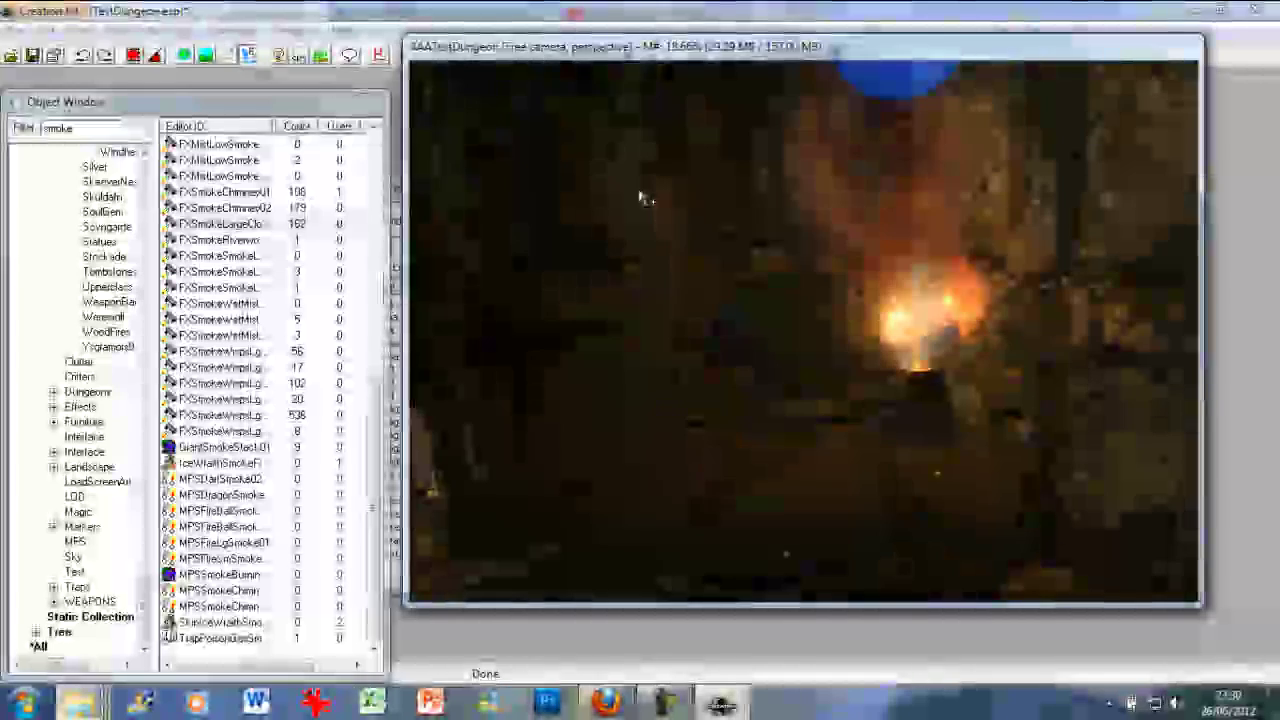
{"action": "mouse_move", "coordinate": [643, 200]}
{"action": "middle_mouse_down"}
{"action": "mouse_move", "coordinate": [1123, 240]}
{"action": "mouse_move", "coordinate": [1206, 219]}
{"action": "middle_mouse_up"}
{"action": "mouse_move", "coordinate": [1046, 269]}
{"action": "middle_mouse_down"}
{"action": "mouse_move", "coordinate": [1034, 277]}
{"action": "mouse_move", "coordinate": [1046, 284]}
{"action": "middle_mouse_up"}
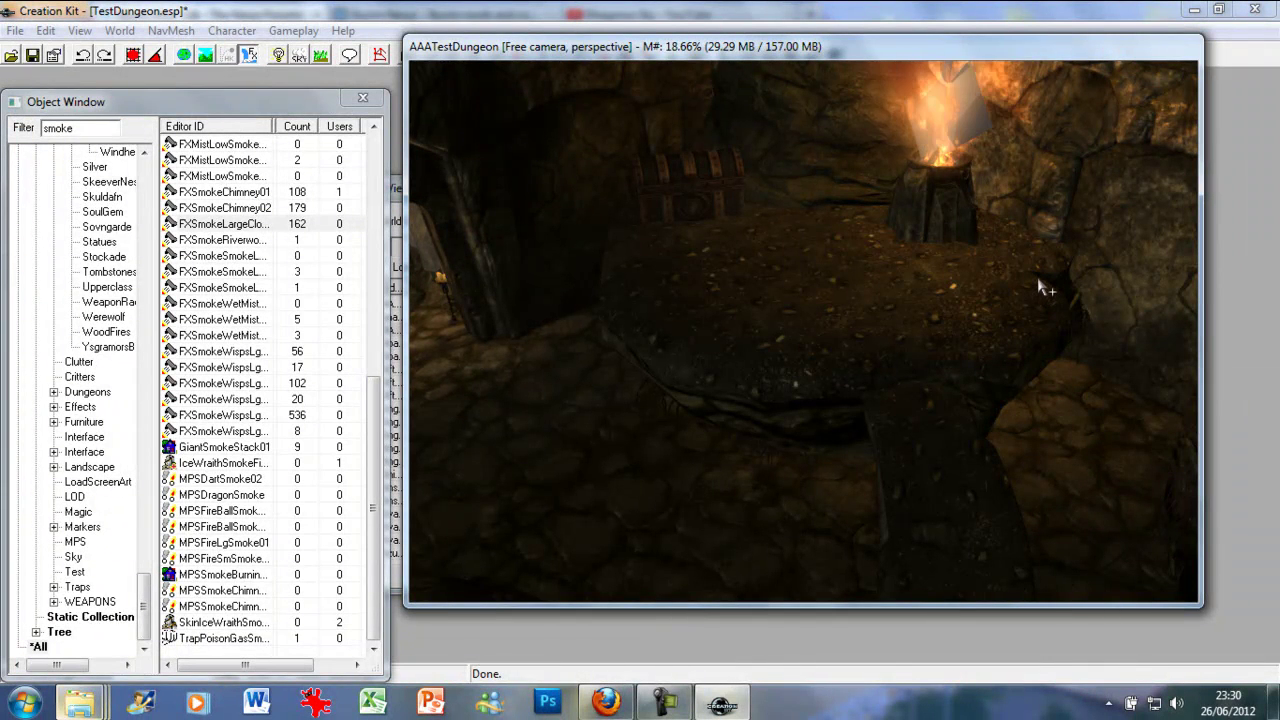
{"action": "left_click", "coordinate": [32, 55]}
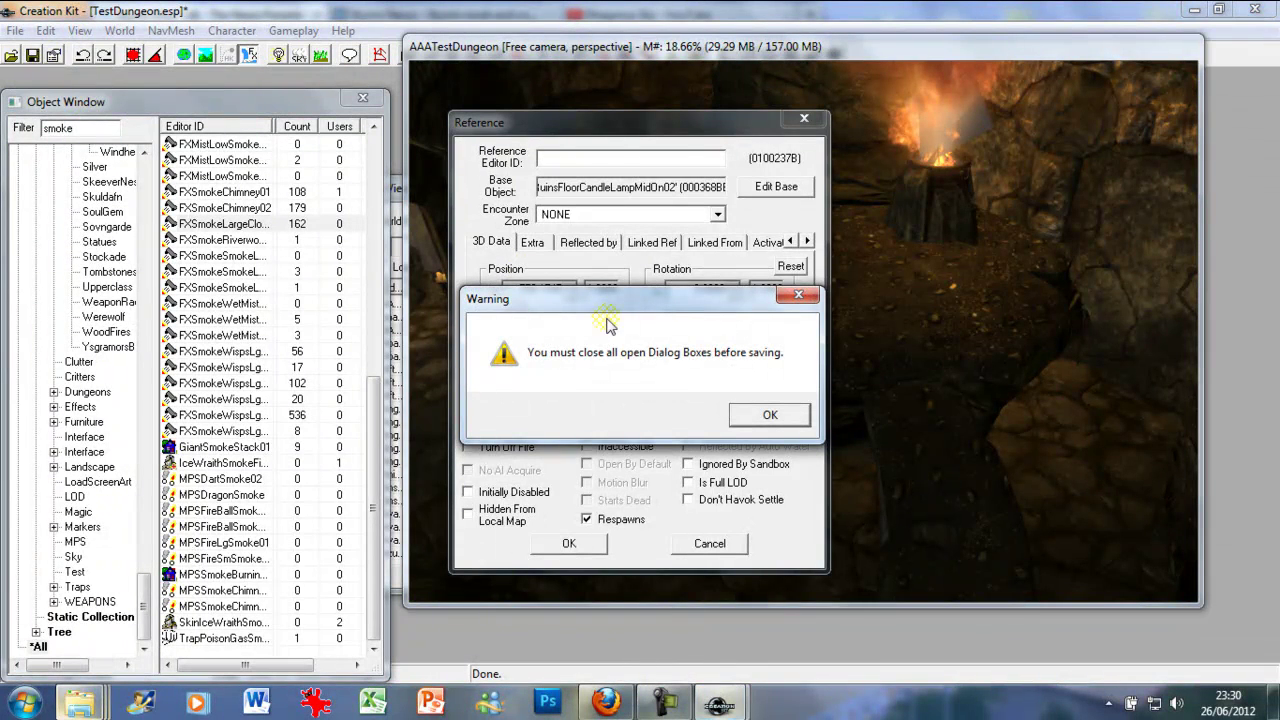
{"action": "left_click", "coordinate": [766, 414]}
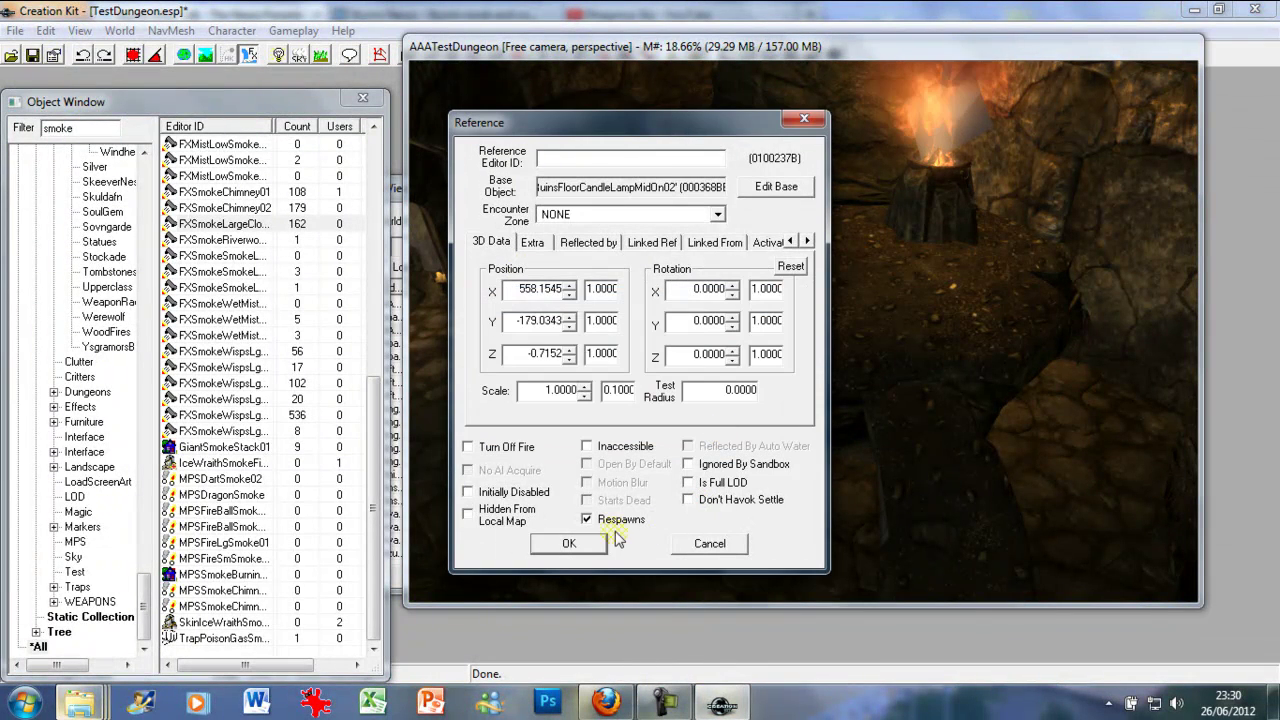
{"action": "left_click", "coordinate": [584, 548]}
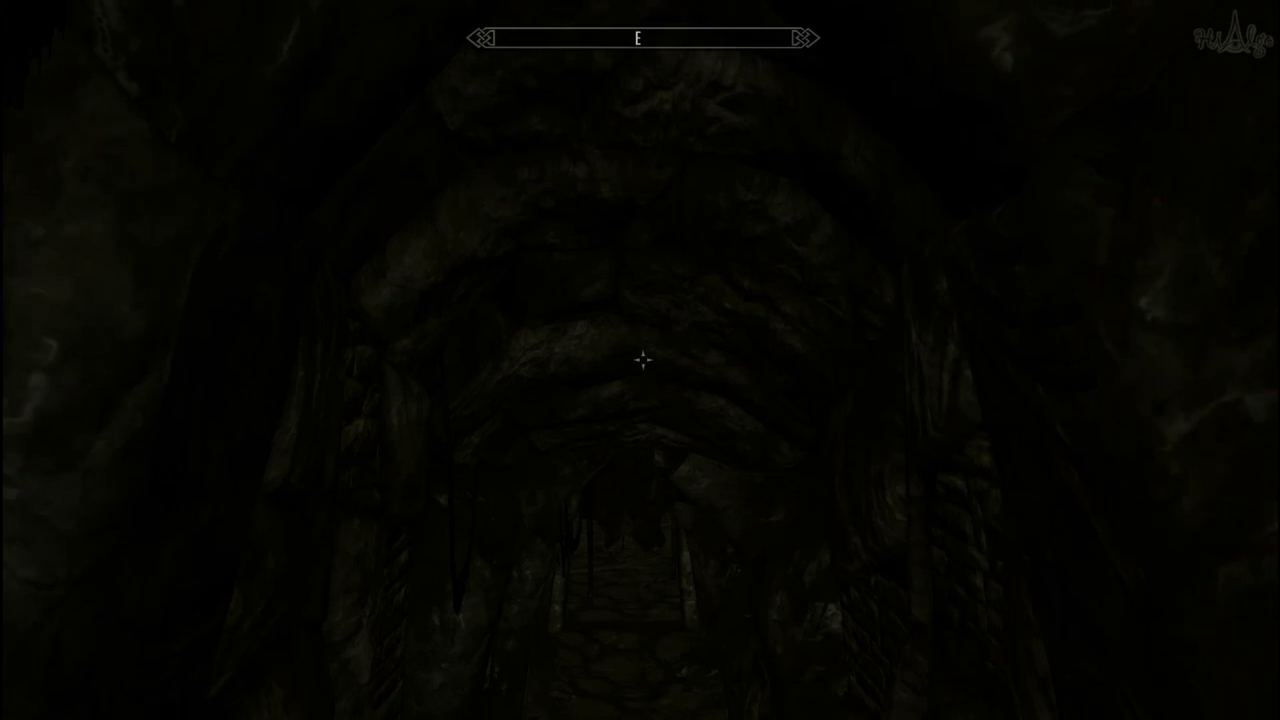
{"action": "key", "text": "w"}
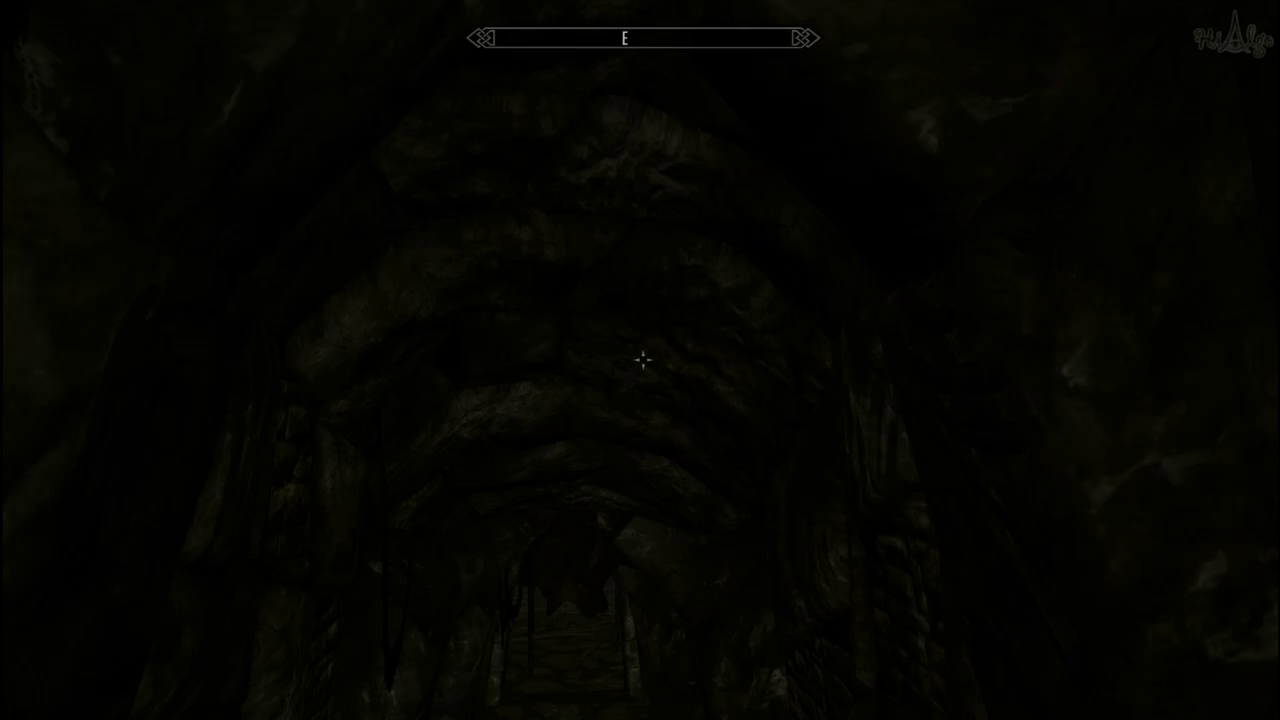
{"action": "key", "text": "w"}
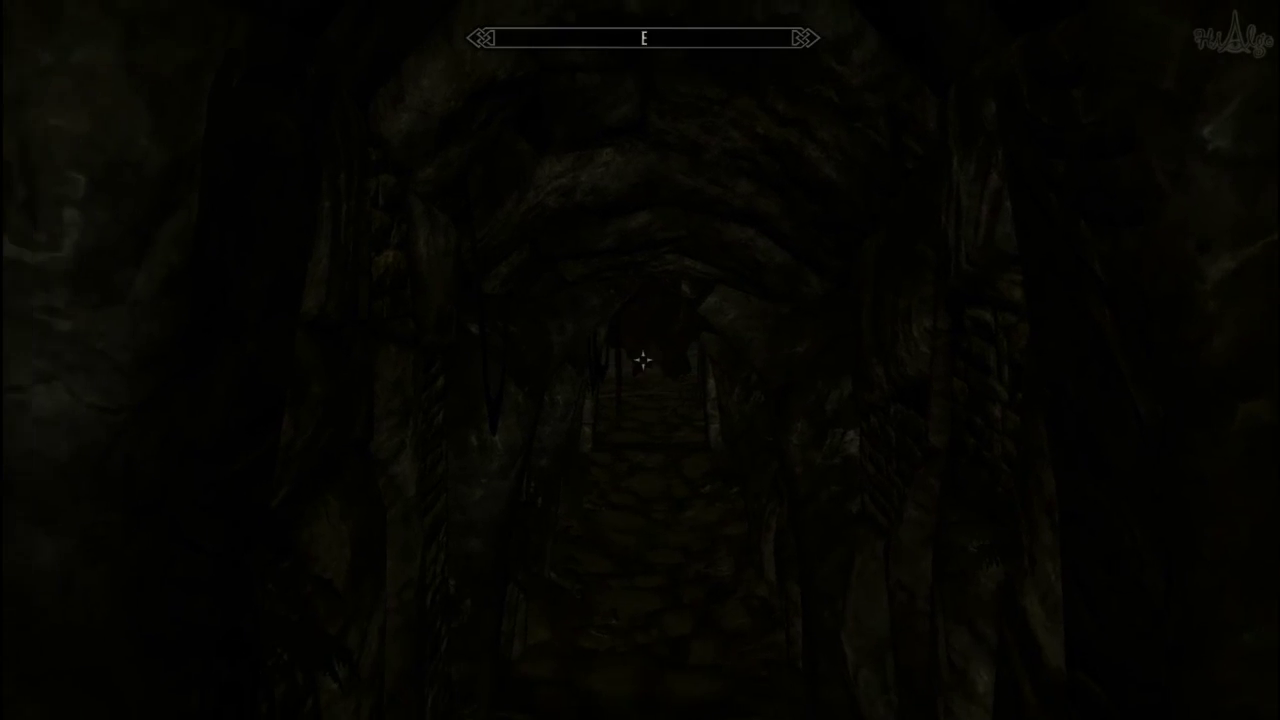
{"action": "key", "text": "w"}
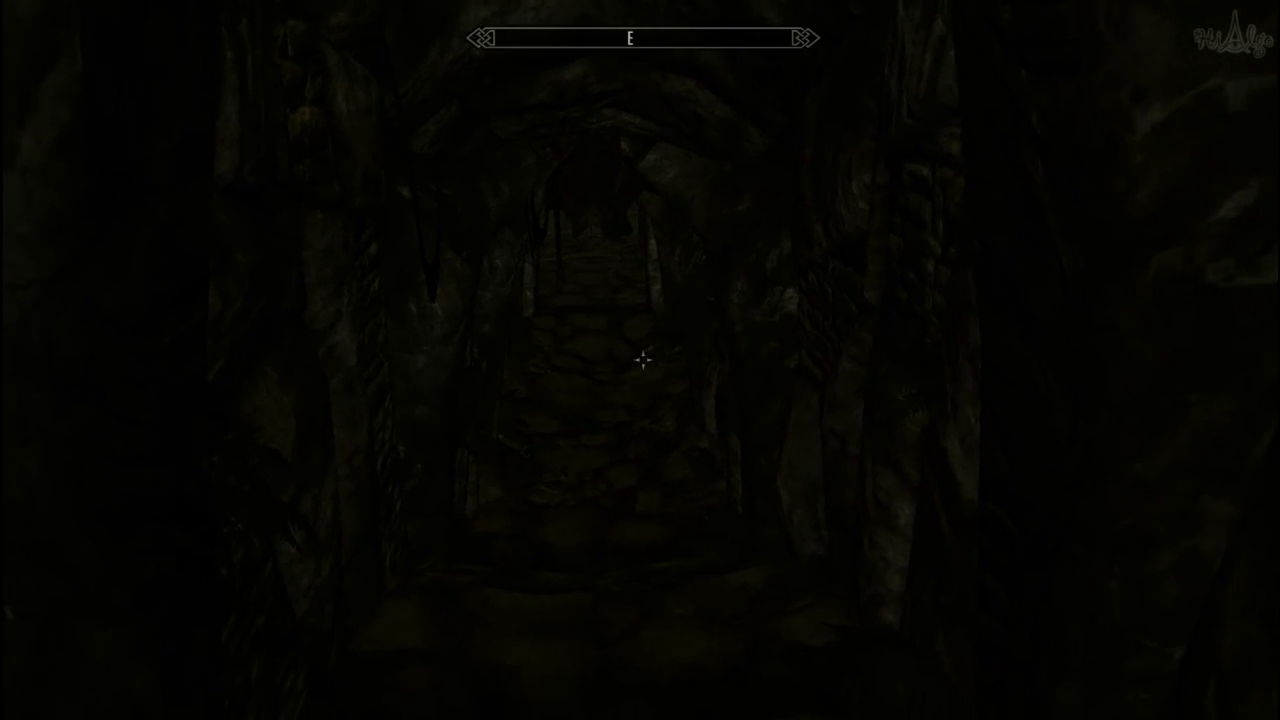
{"action": "key", "text": "w"}
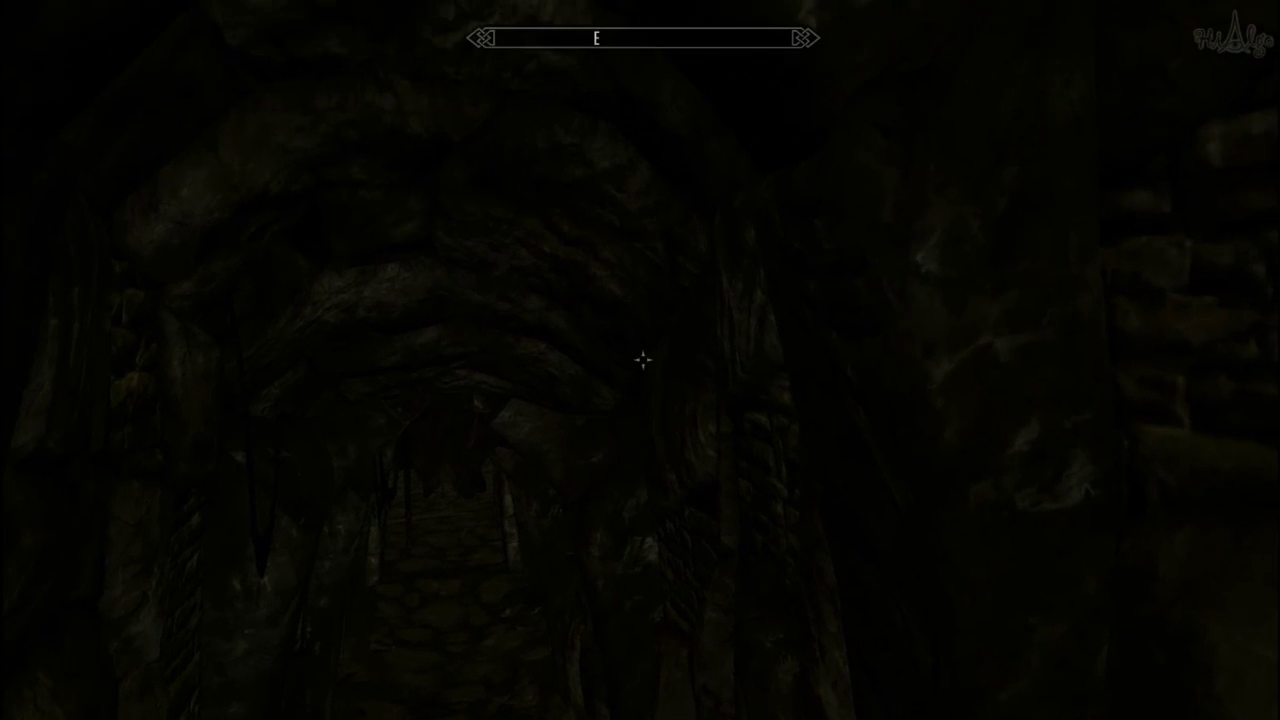
{"action": "key", "text": "w"}
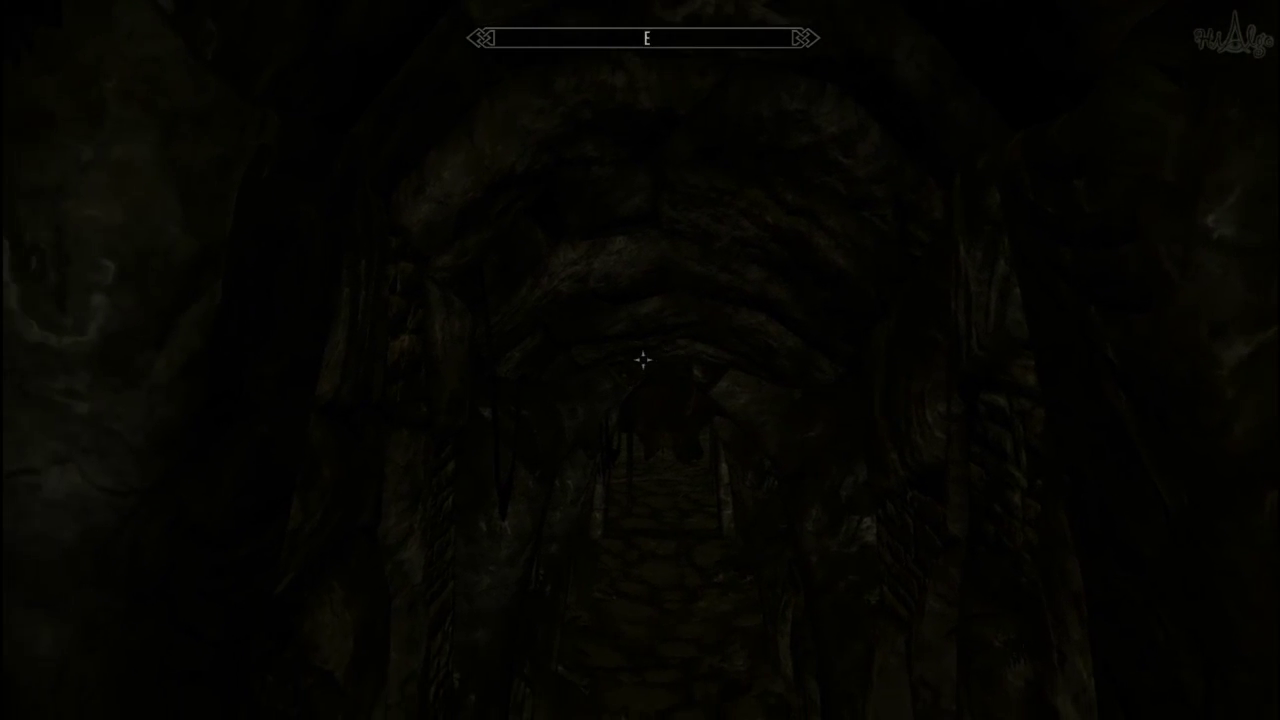
{"action": "key", "text": "w"}
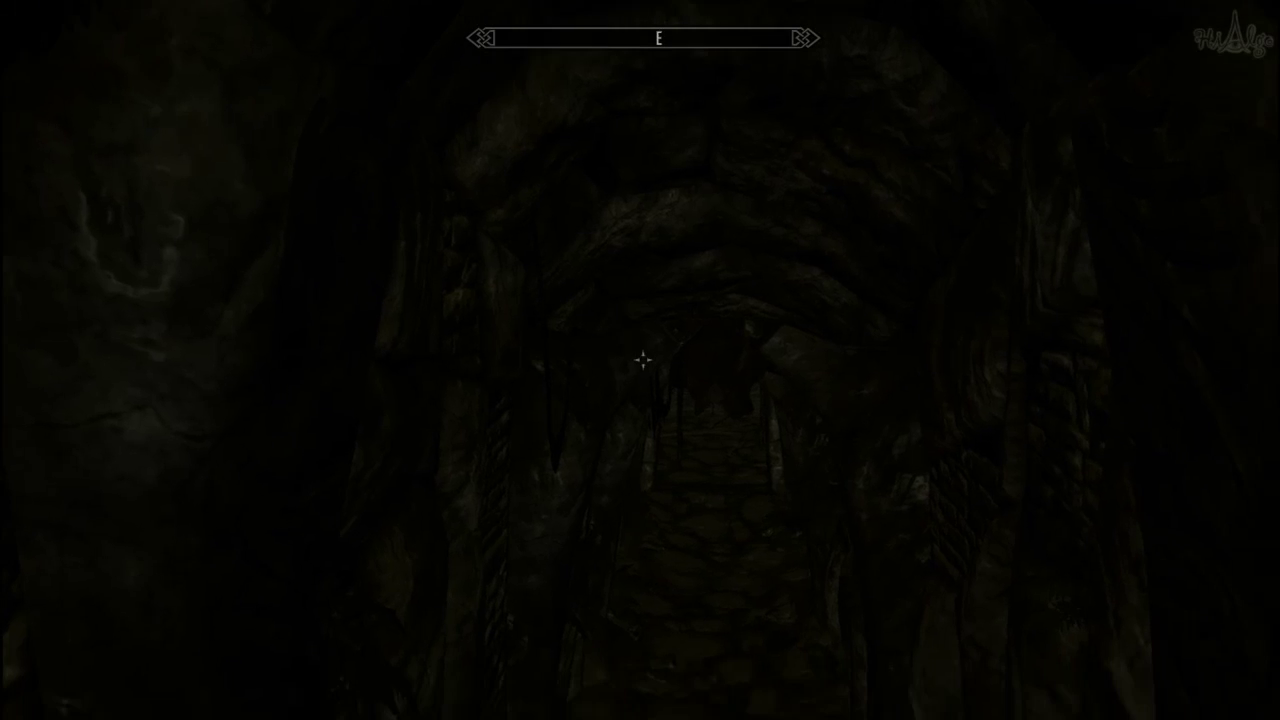
{"action": "key", "text": "w"}
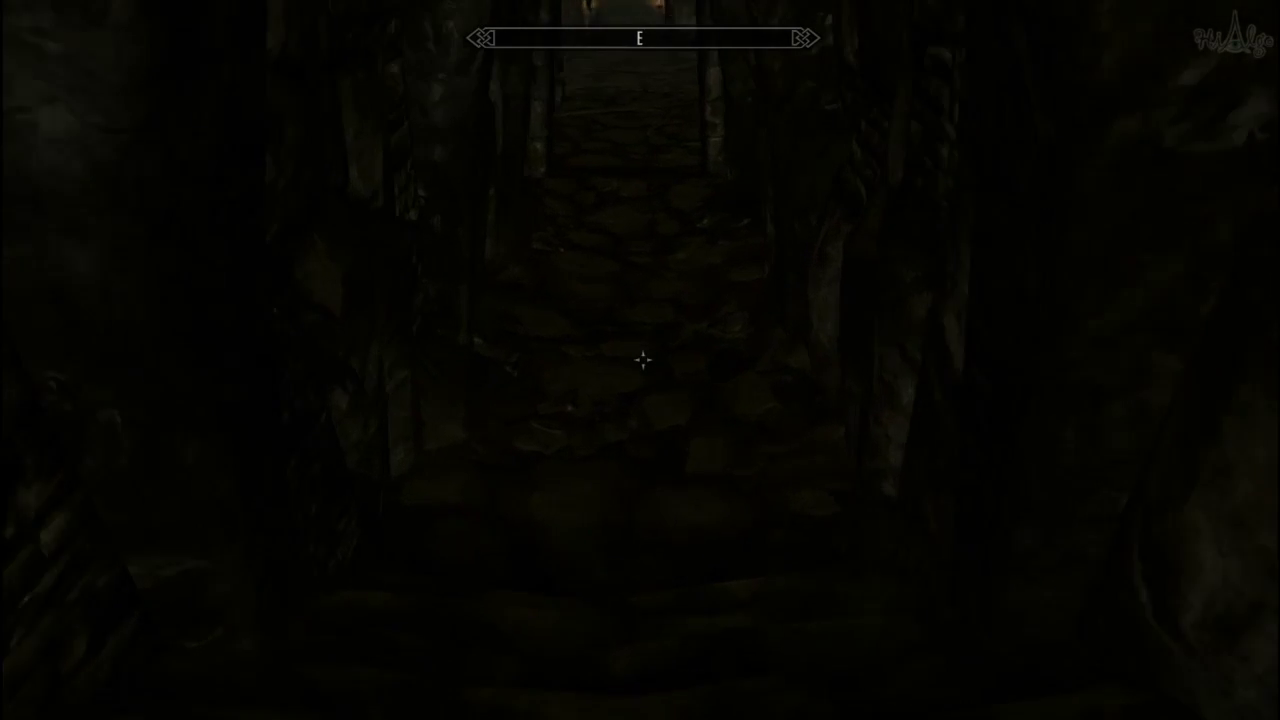
{"action": "key", "text": "w"}
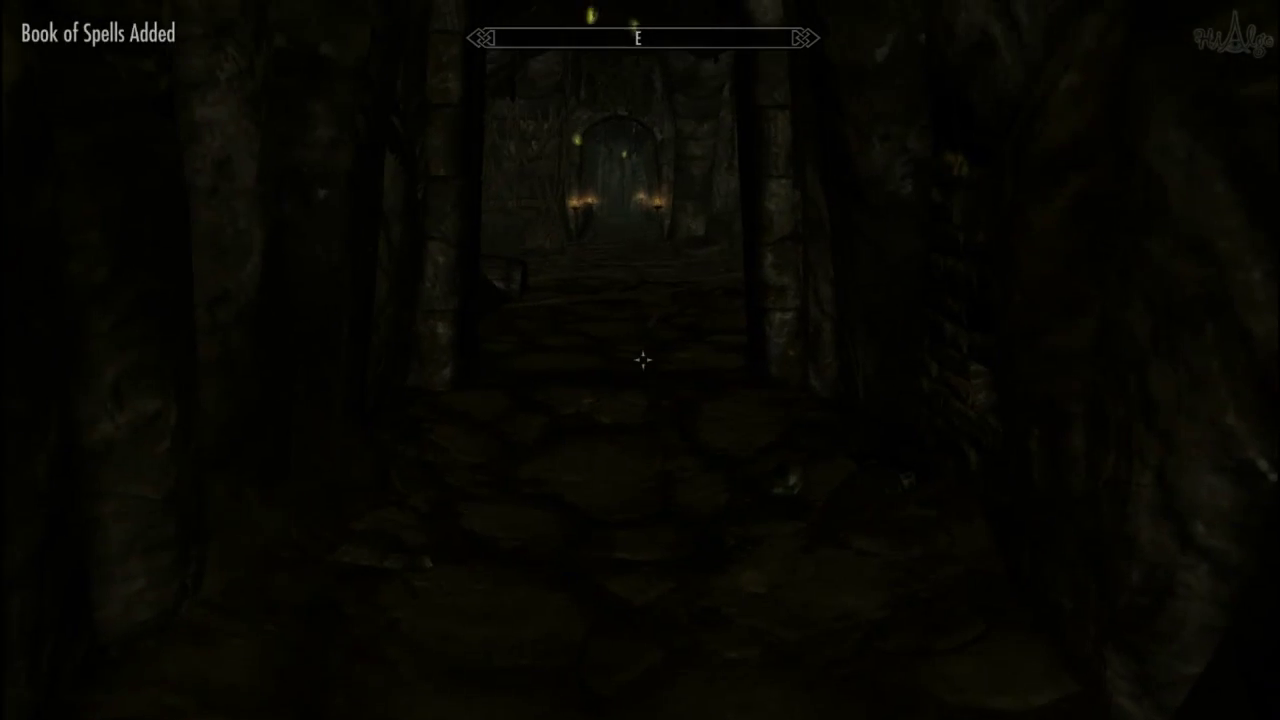
{"action": "key", "text": "w"}
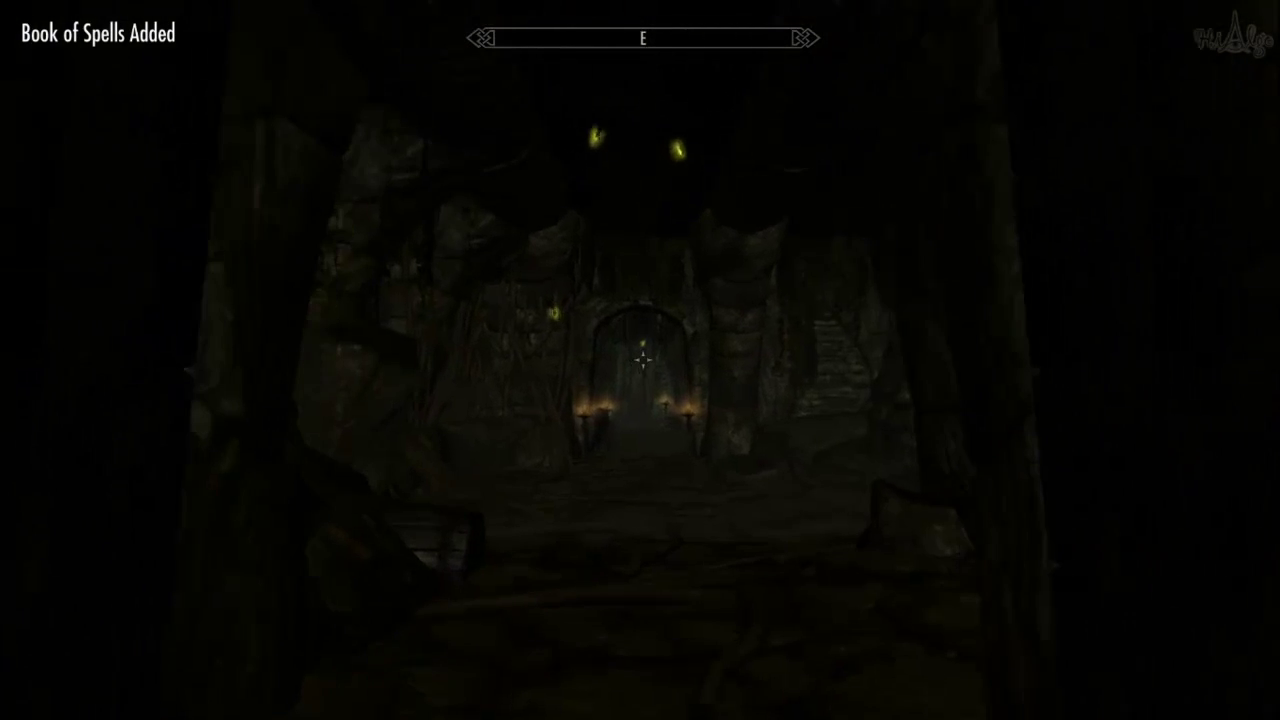
{"action": "key", "text": "w"}
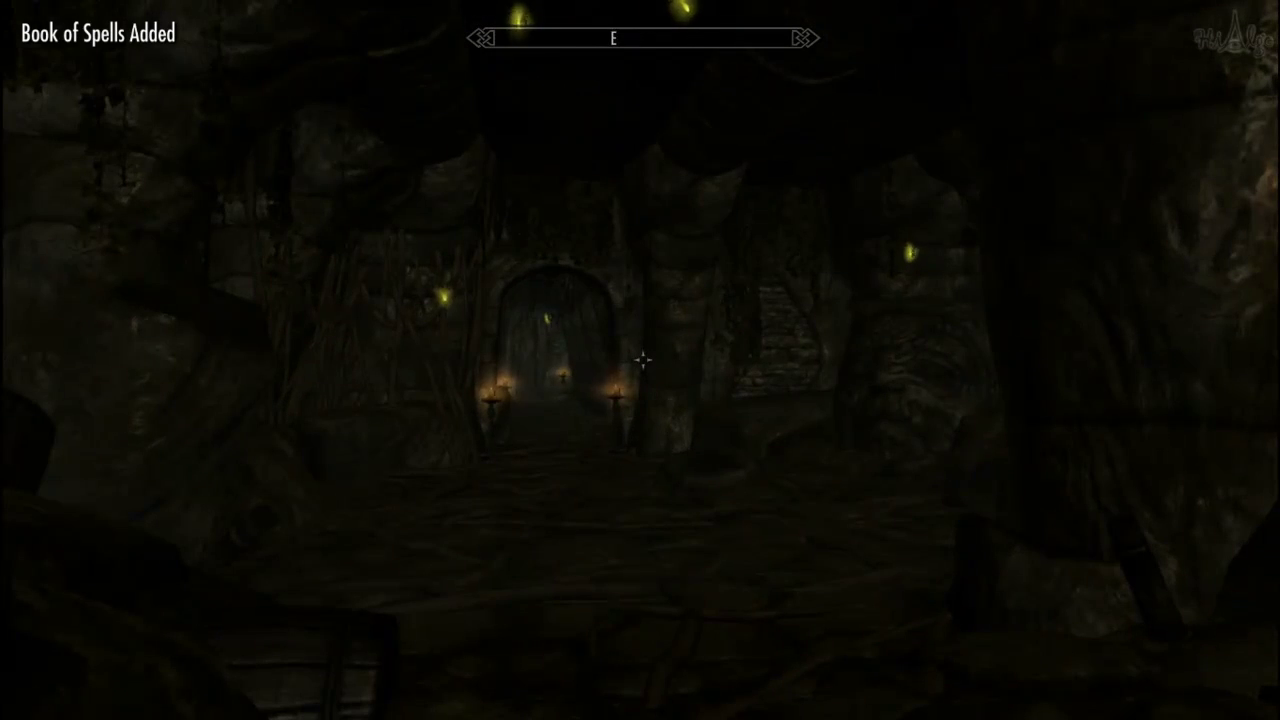
{"action": "key", "text": "w"}
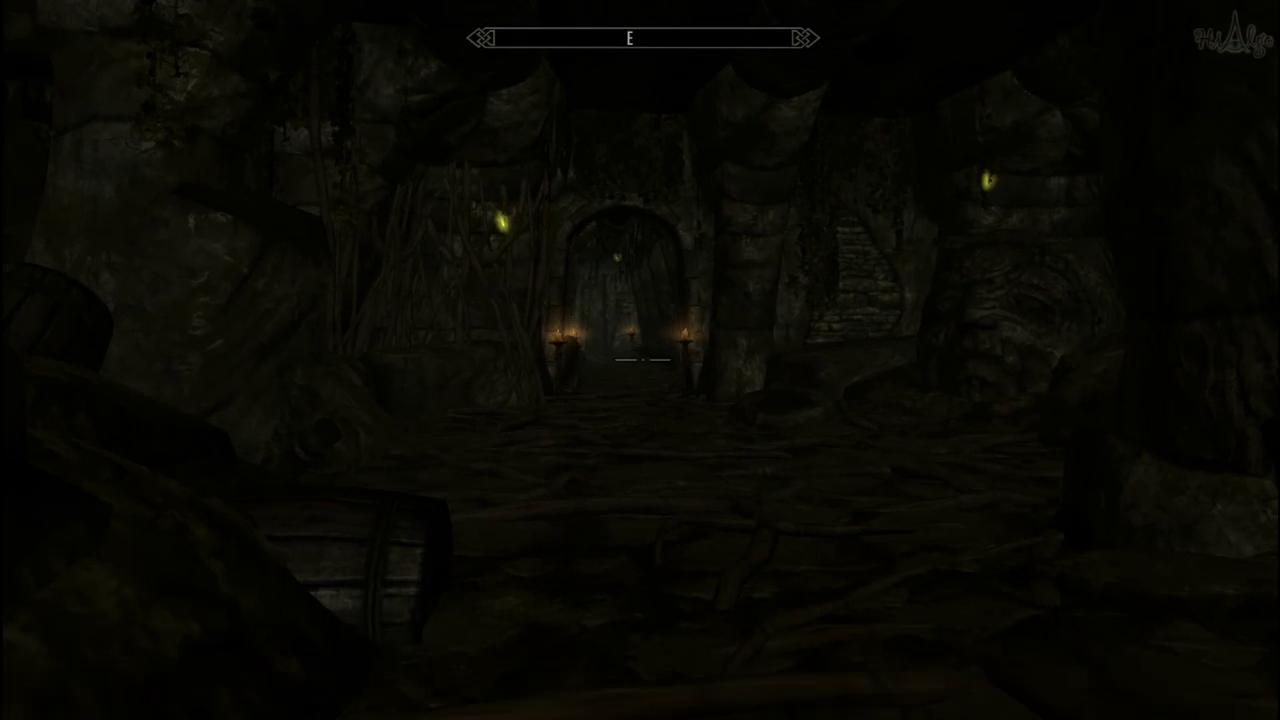
{"action": "key", "text": "w"}
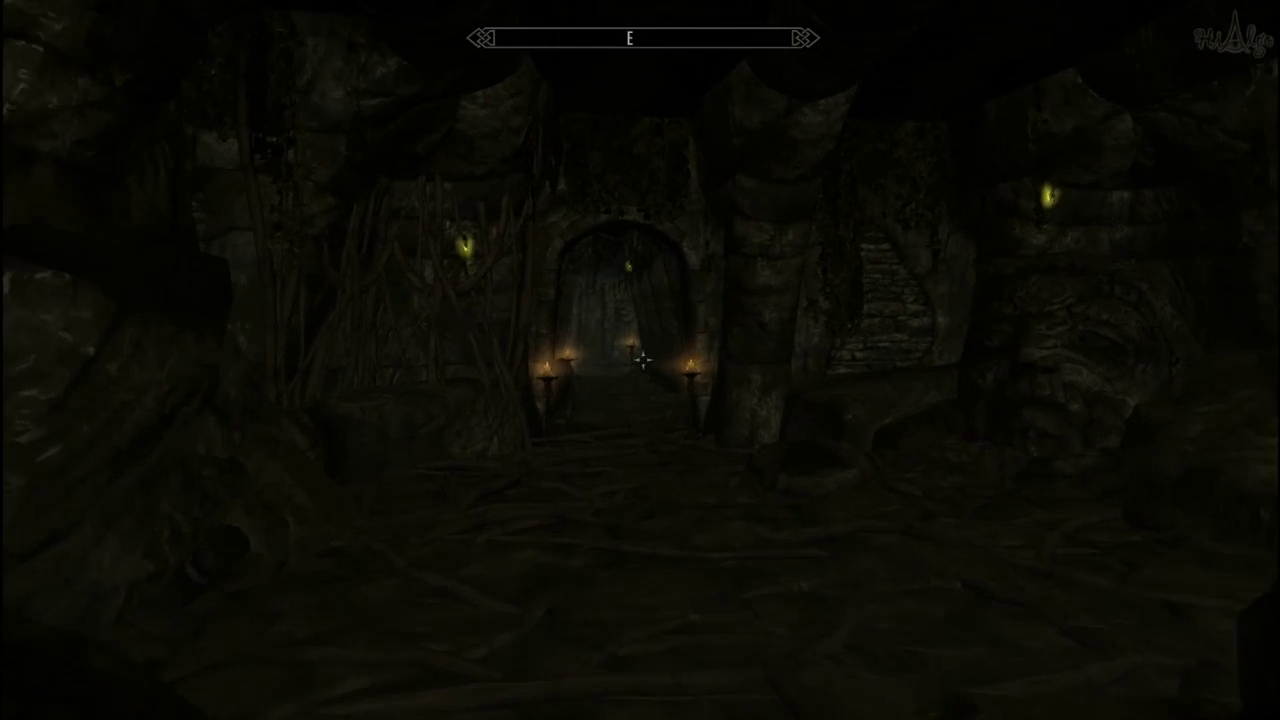
{"action": "key", "text": "w"}
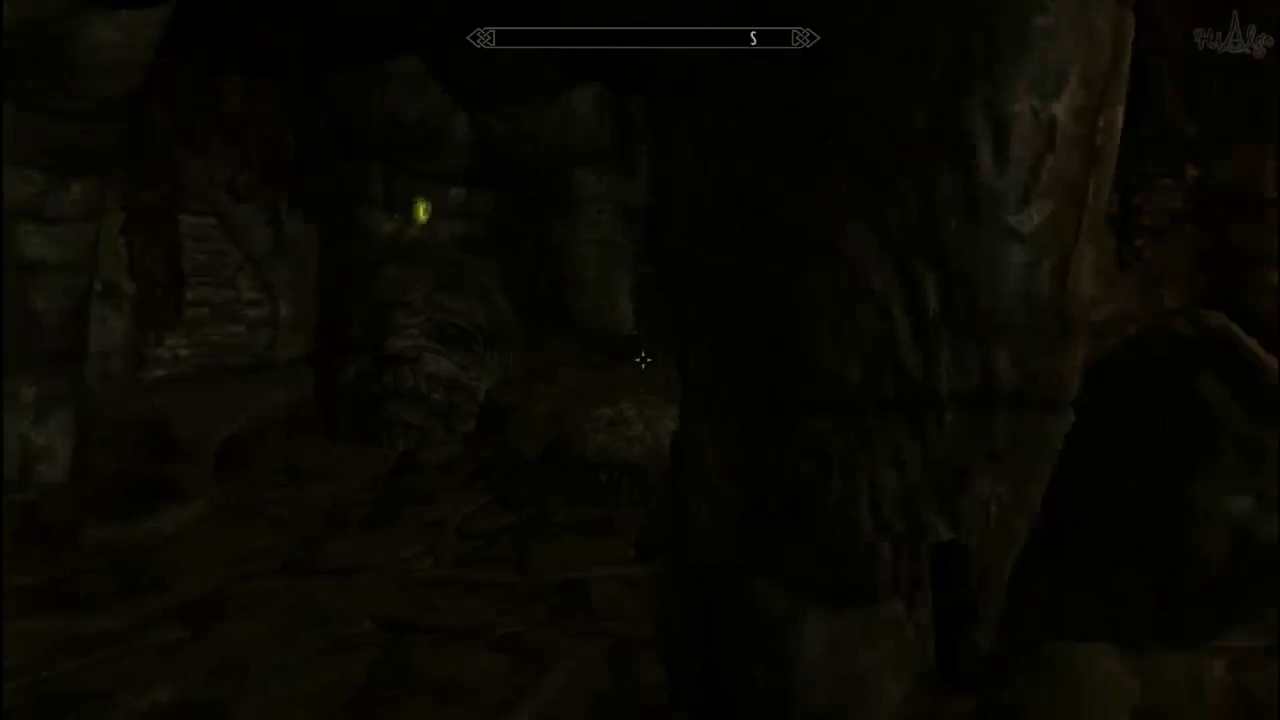
{"action": "key", "text": "w"}
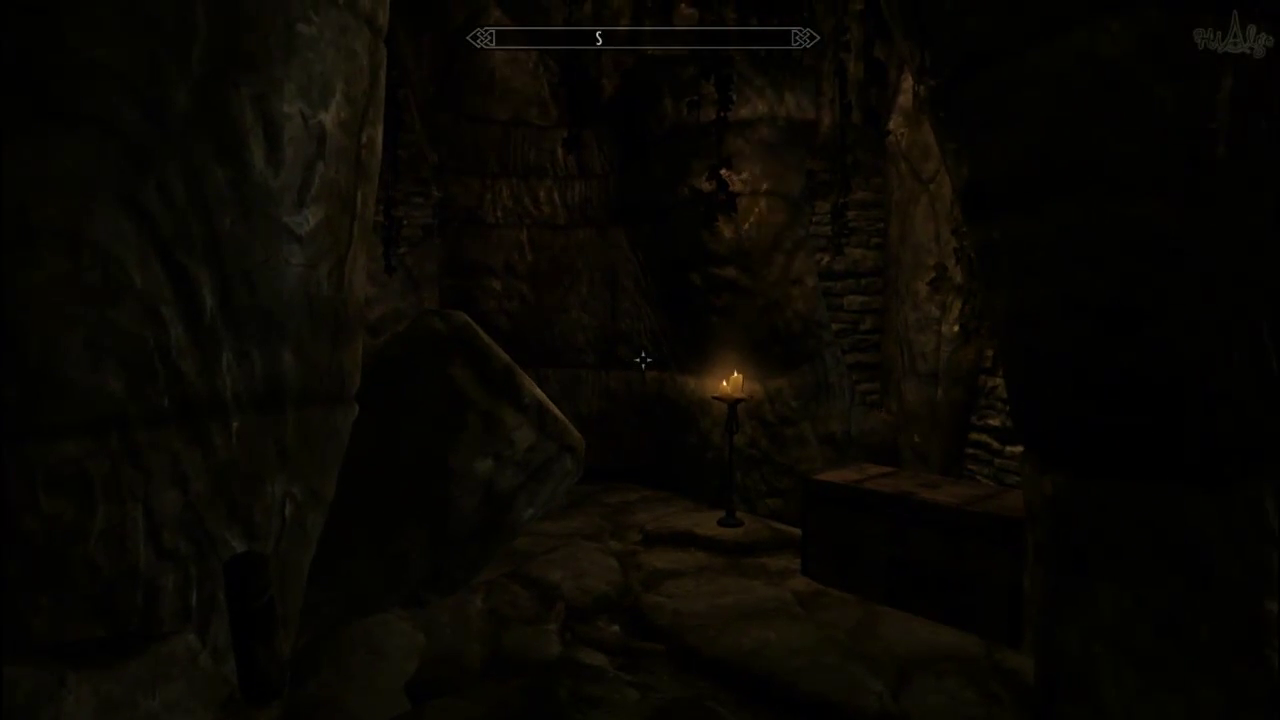
{"action": "key", "text": "w"}
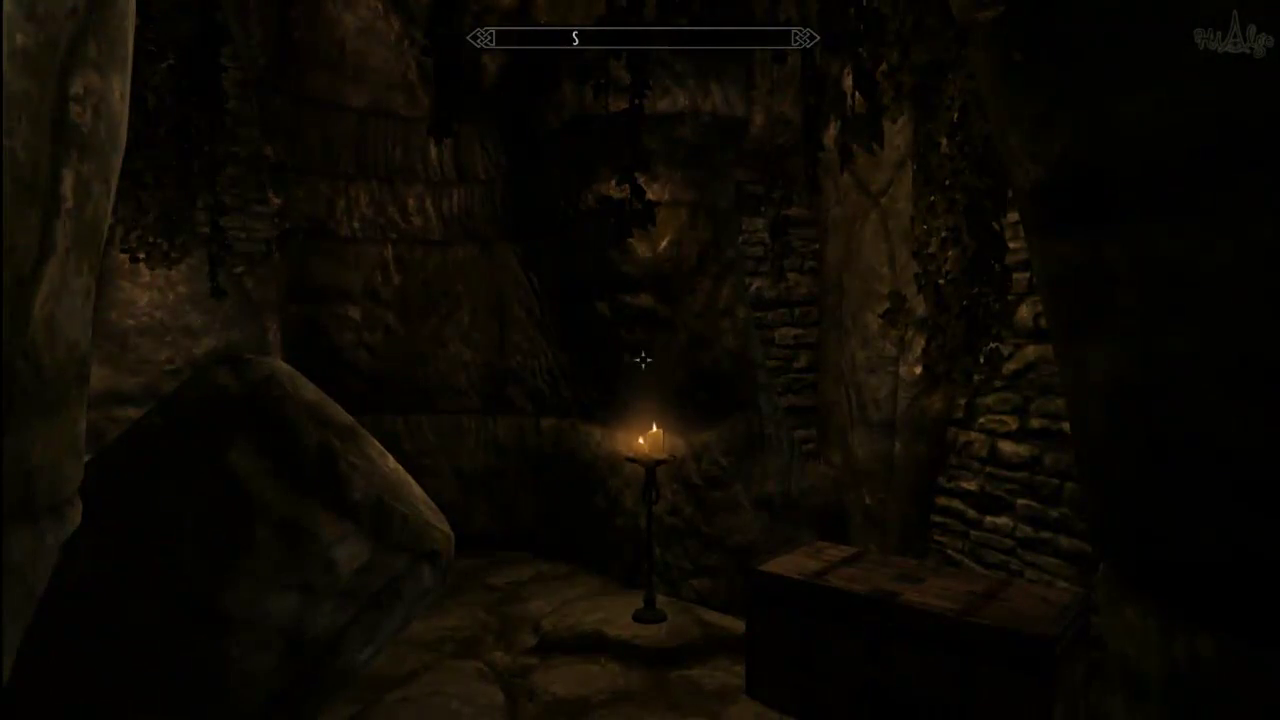
{"action": "key", "text": "w"}
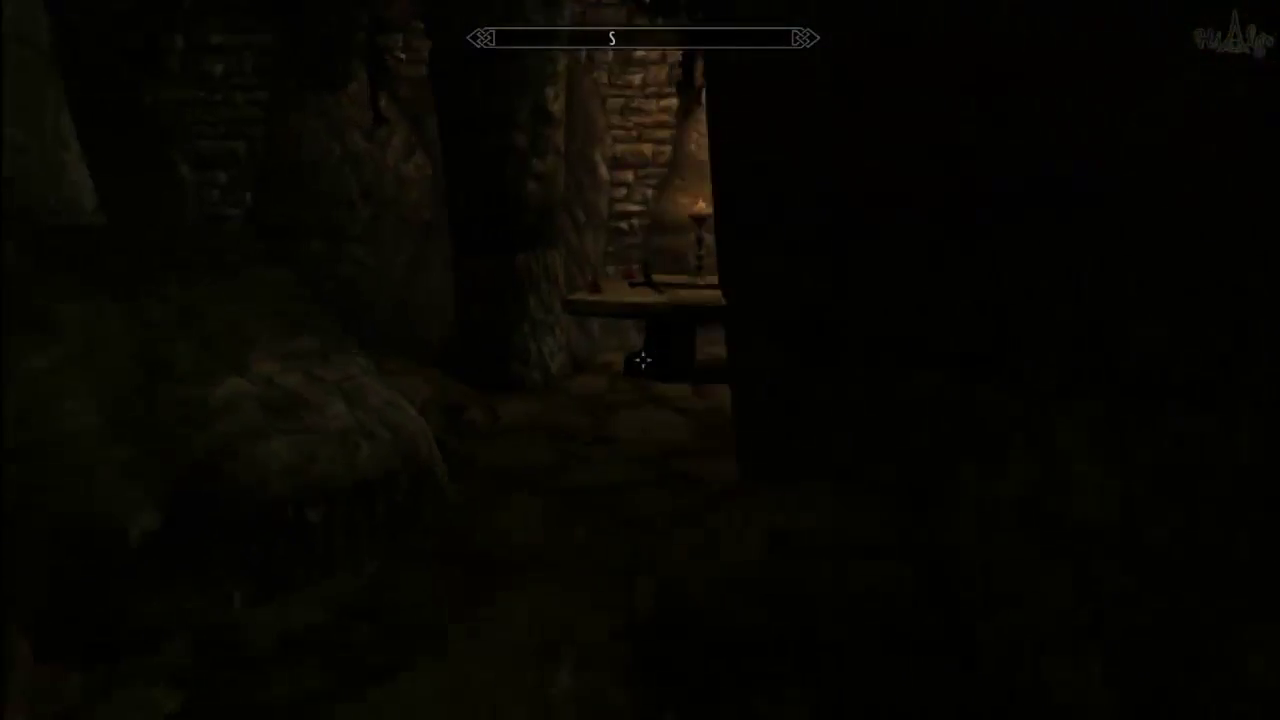
{"action": "key", "text": "w"}
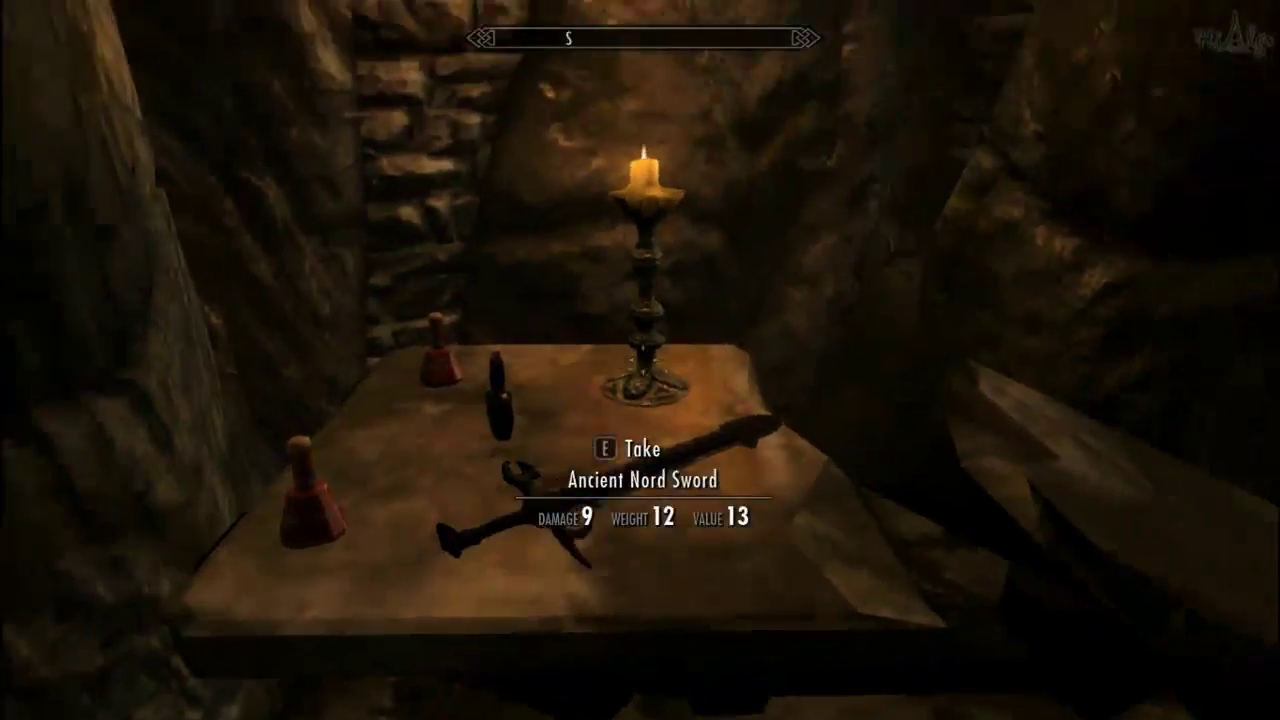
{"action": "key", "text": "w"}
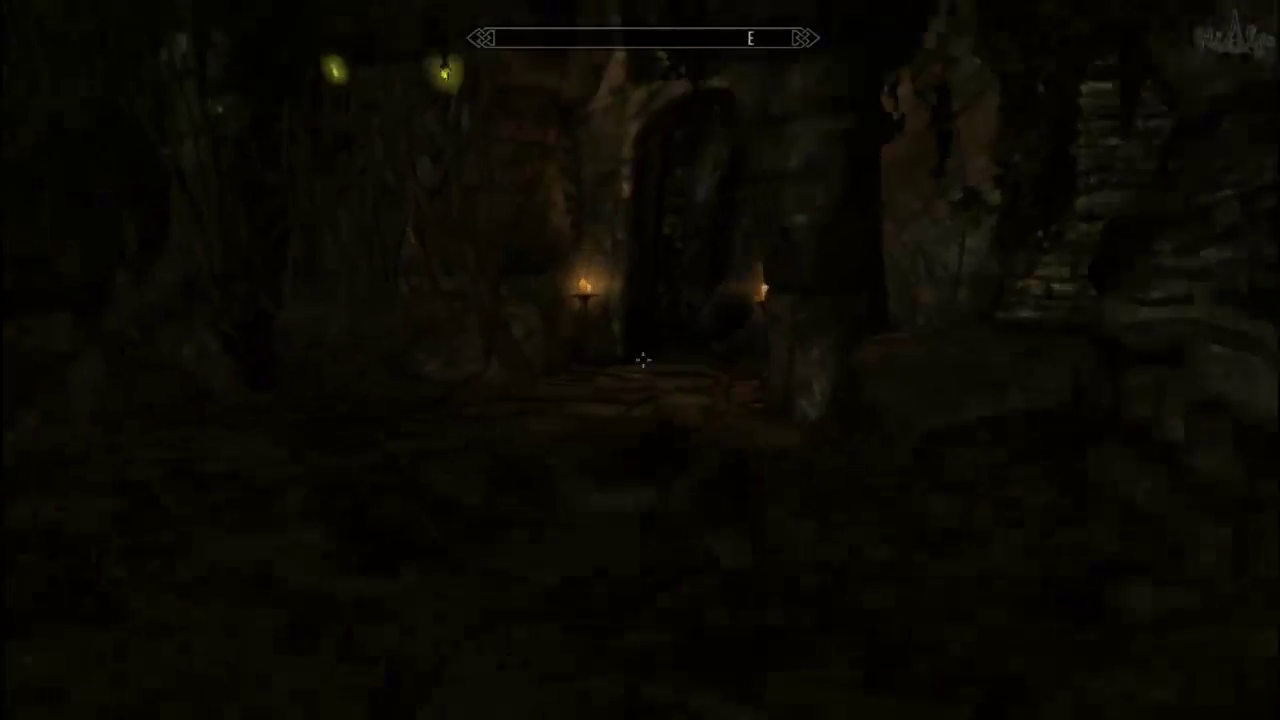
{"action": "key", "text": "w"}
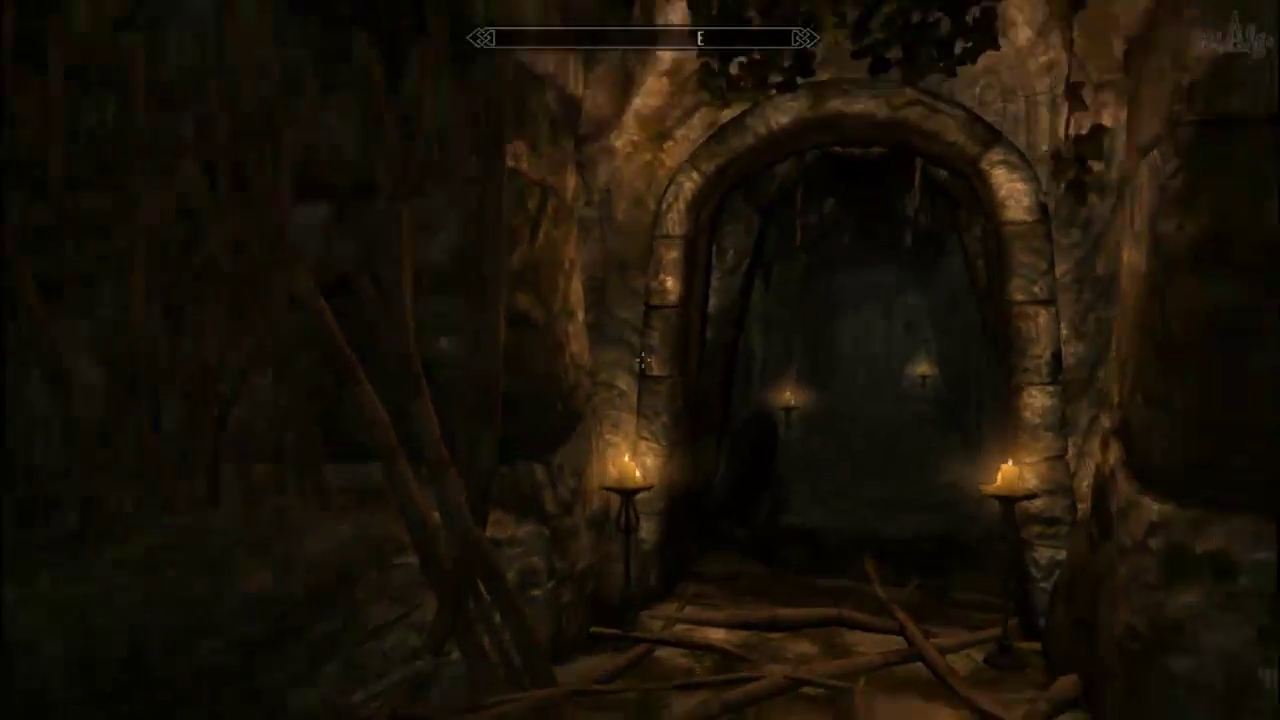
{"action": "key", "text": "w"}
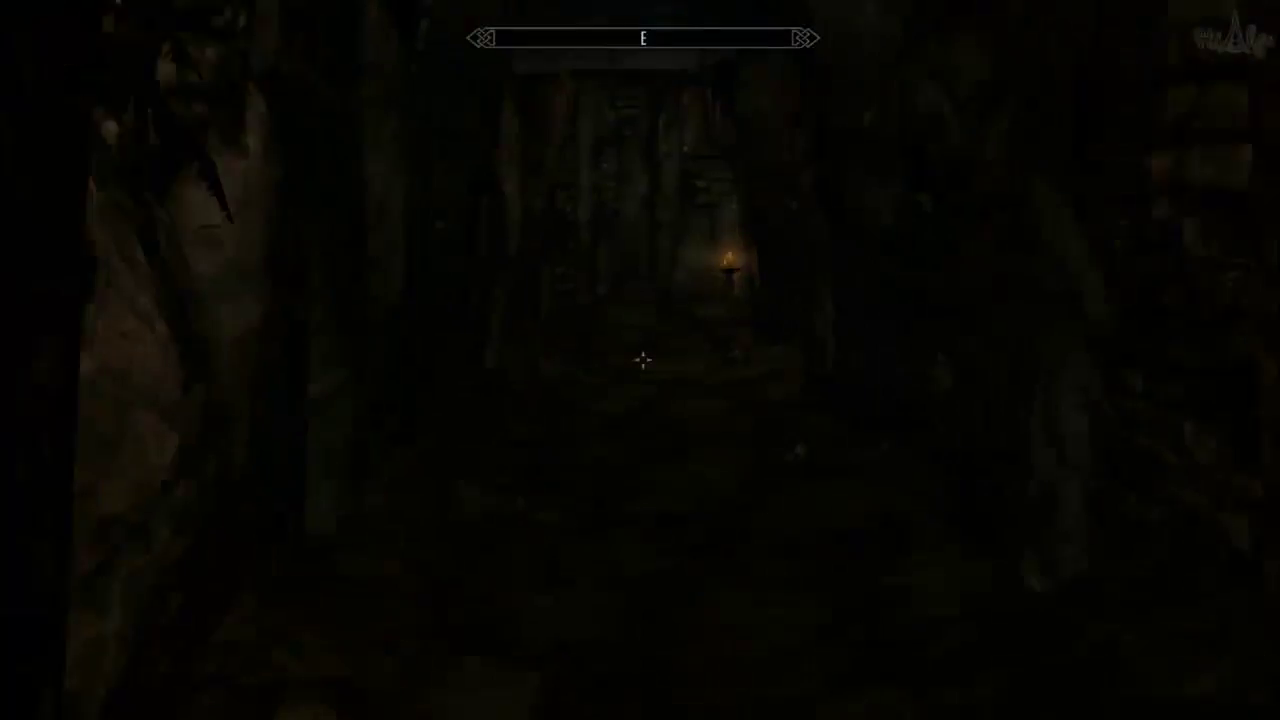
{"action": "key", "text": "w"}
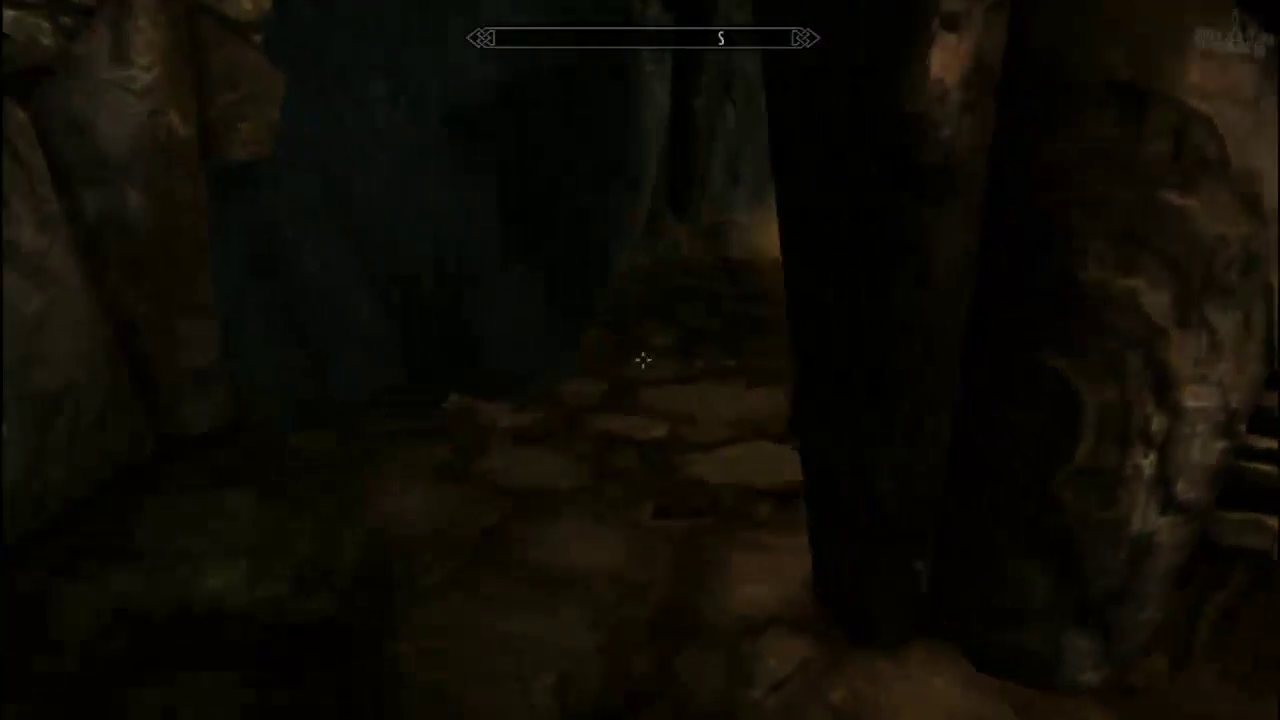
{"action": "key", "text": "w"}
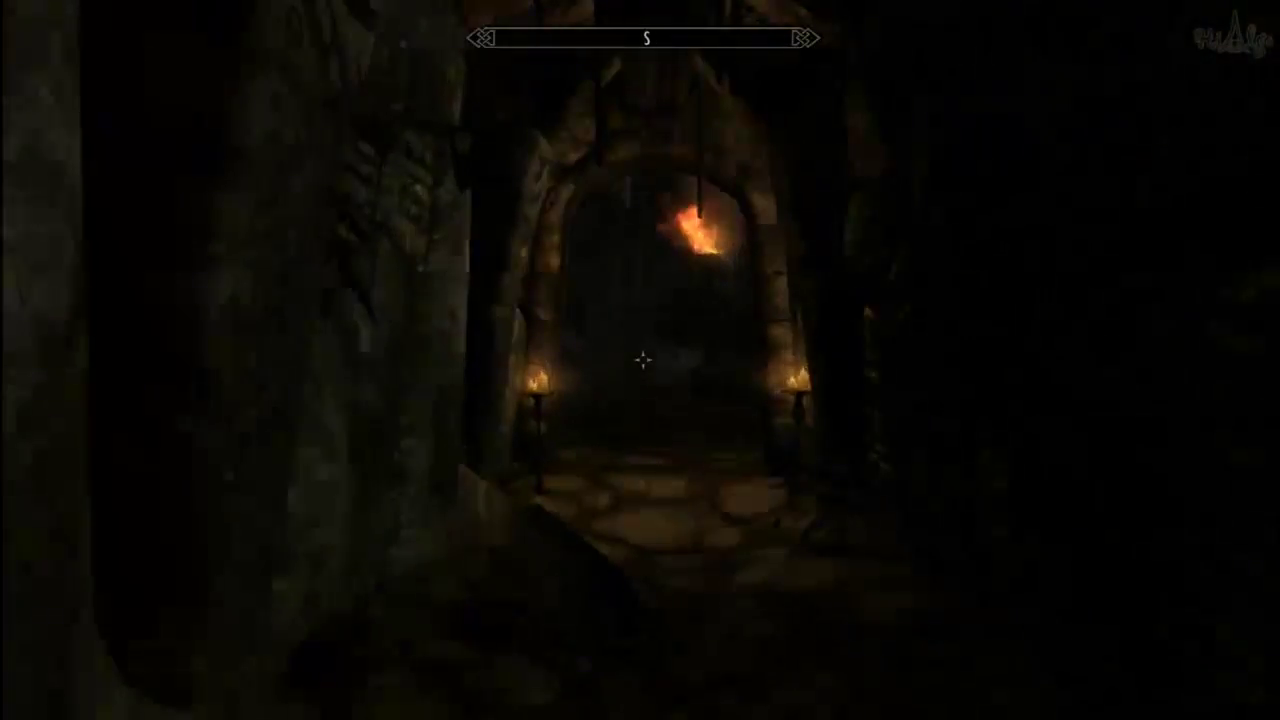
{"action": "key", "text": "w"}
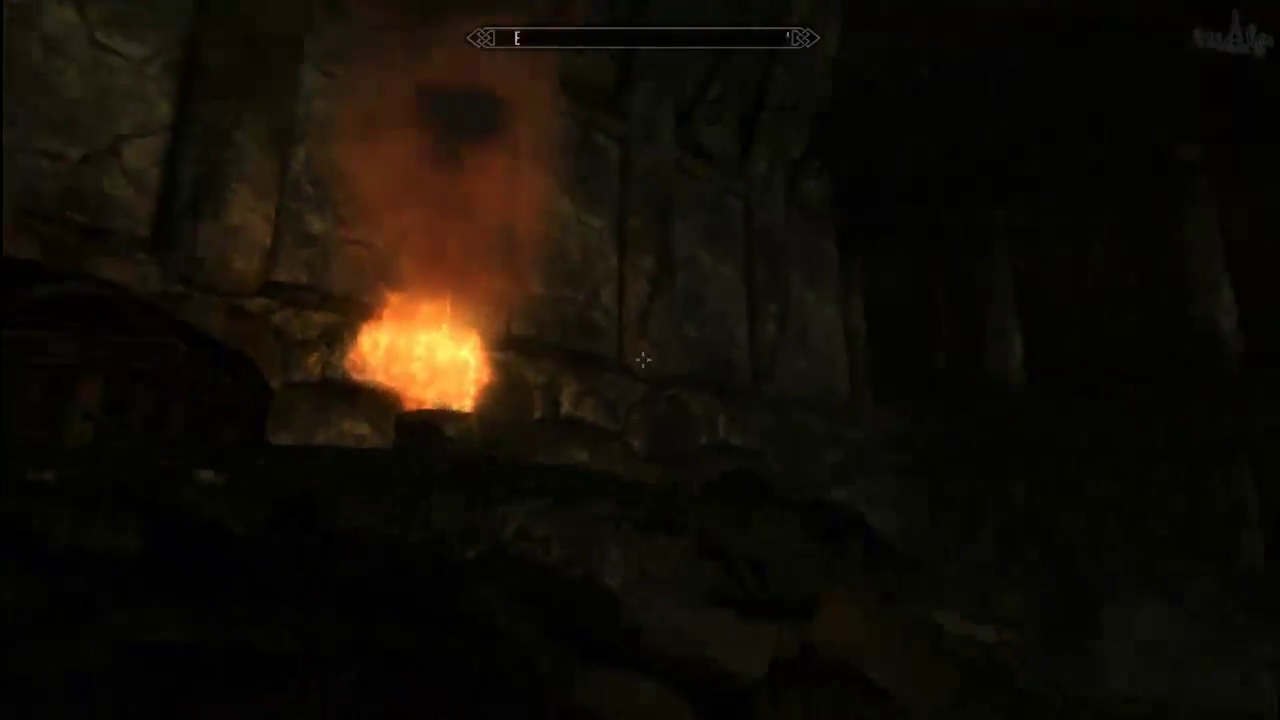
Walk around the dungeon chamber in Skyrim and examine the fire and smoke effects on the stone pedestals from several sides.
{"action": "key", "text": "w"}
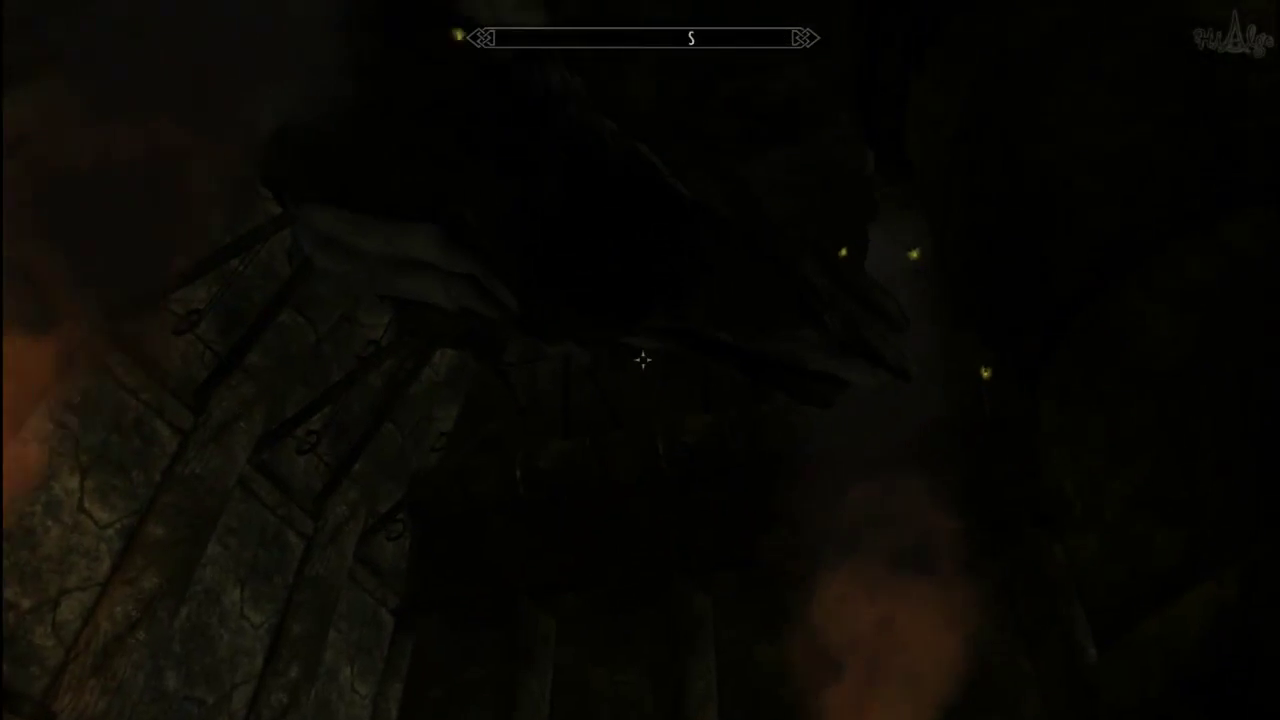
{"action": "key", "text": "w"}
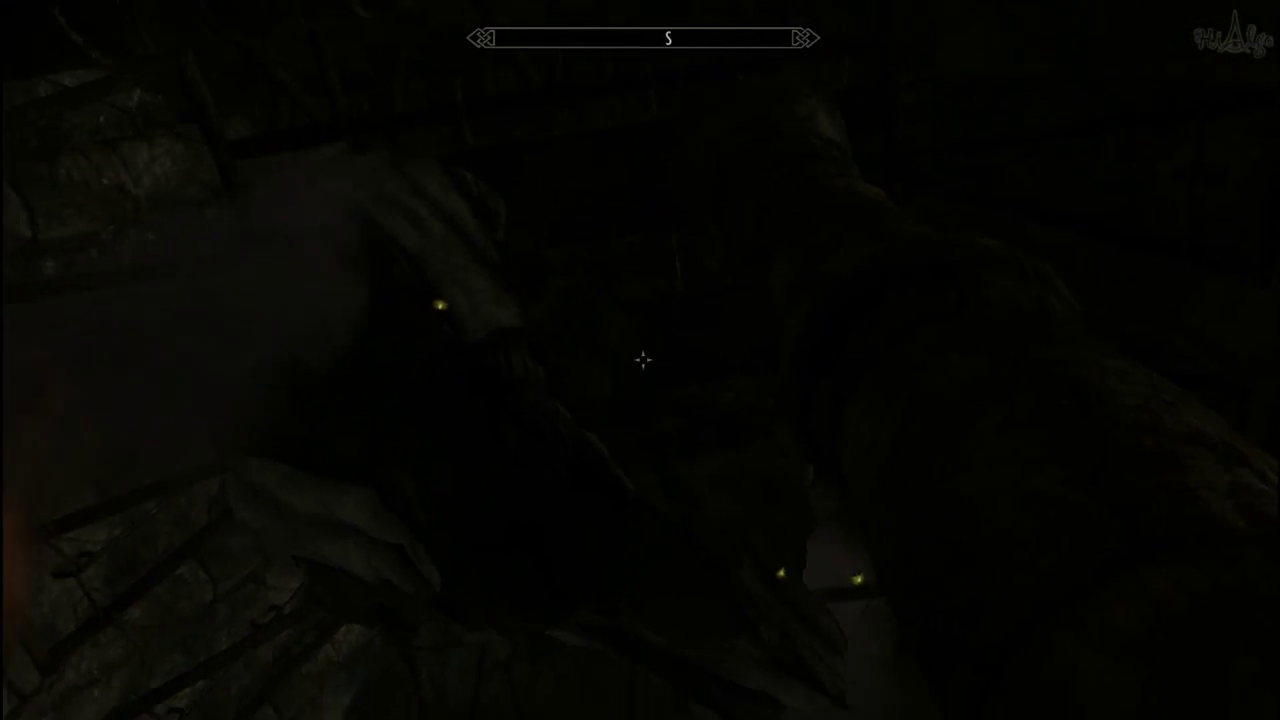
{"action": "key", "text": "w"}
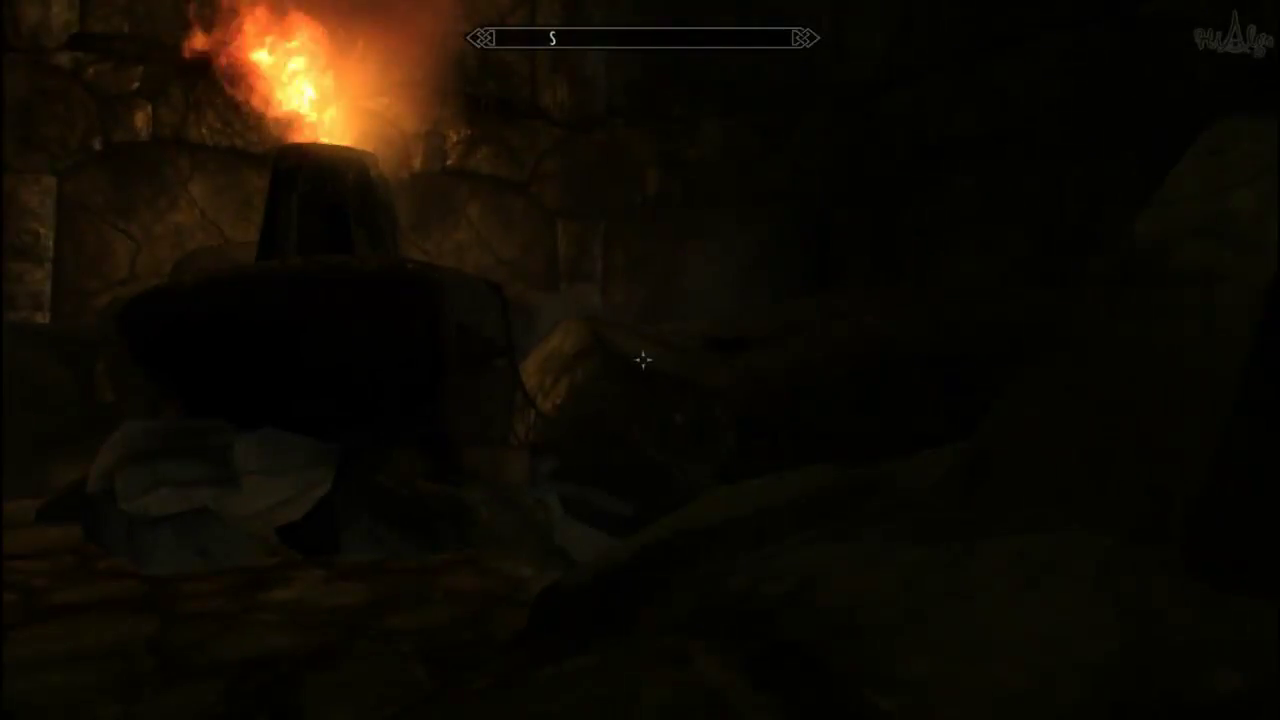
{"action": "key", "text": "w"}
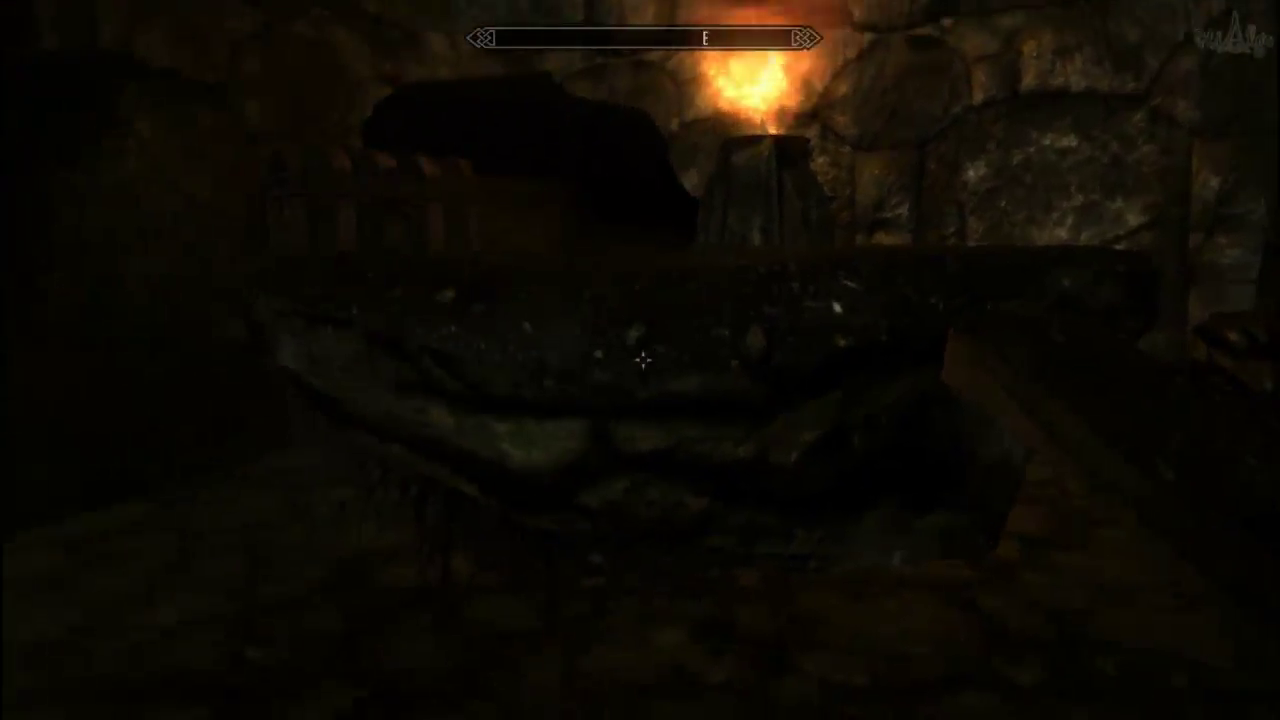
{"action": "key", "text": "w"}
{"action": "key", "text": "w"}
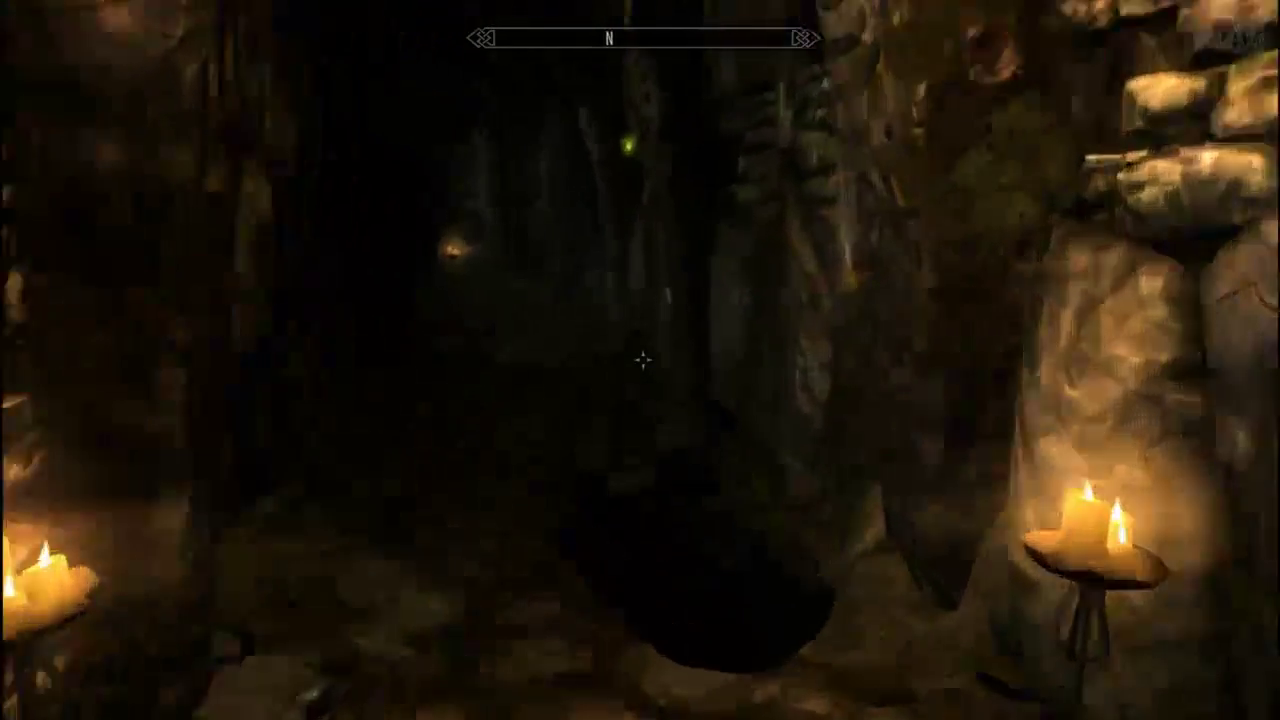
{"action": "key", "text": "w"}
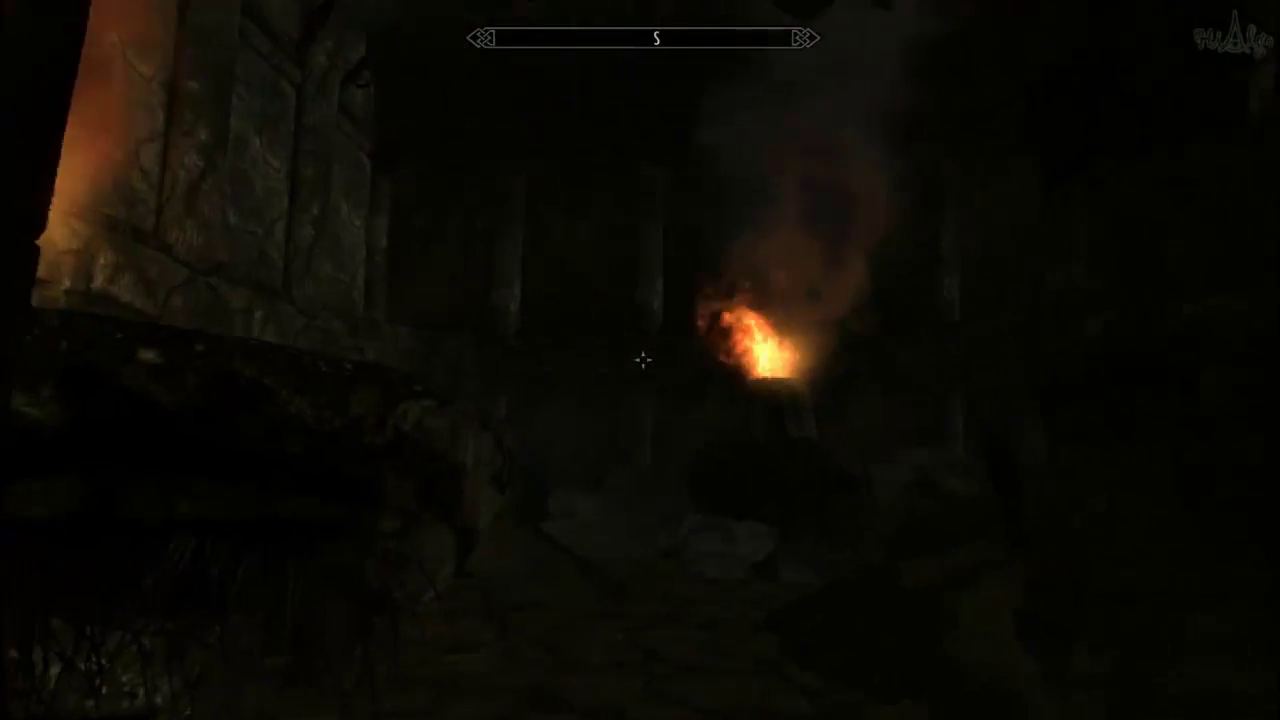
{"action": "key", "text": "w"}
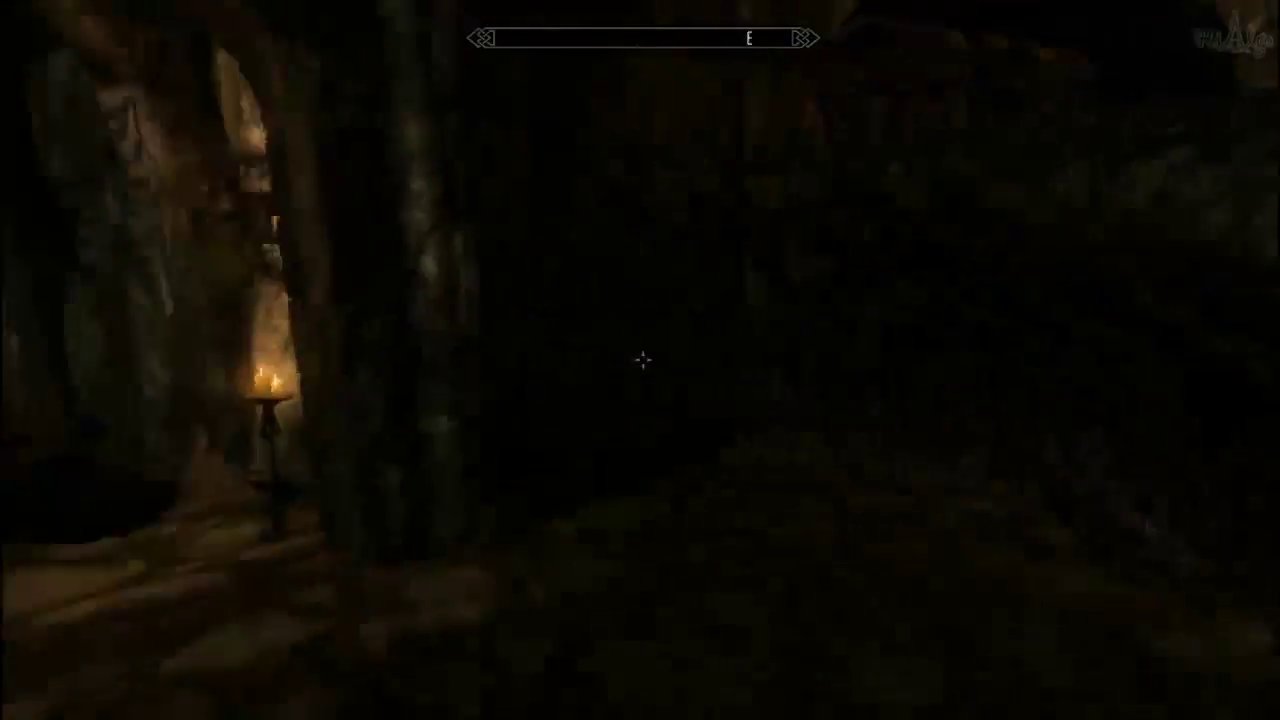
Walk through the candlelit corridor into the root-covered hall and examine the mist and candle lighting around the archway.
{"action": "key", "text": "w"}
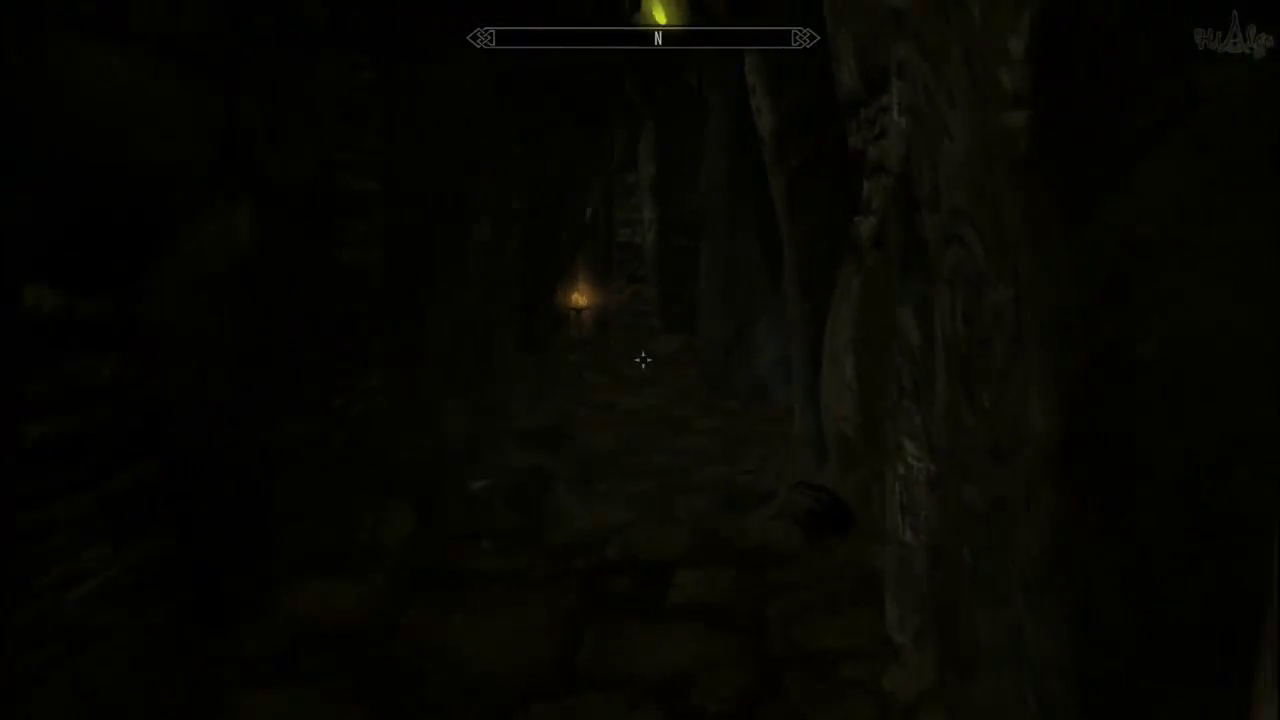
{"action": "key", "text": "w"}
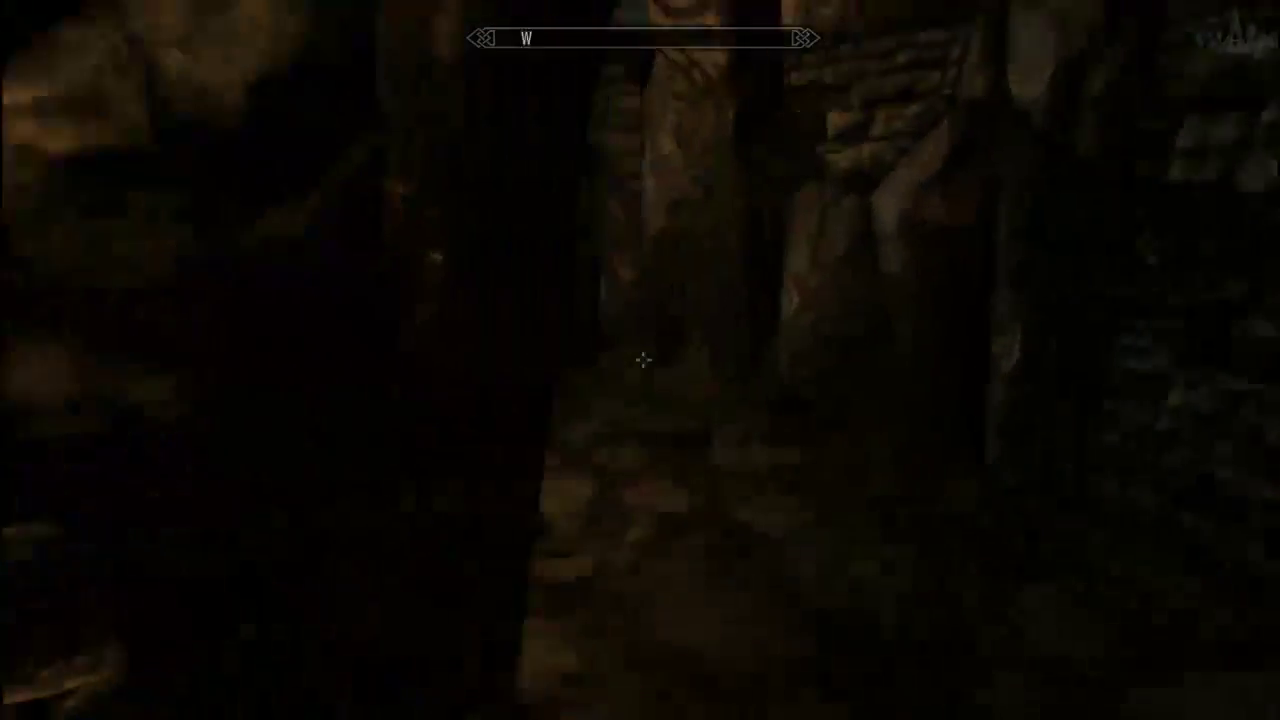
{"action": "key", "text": "w"}
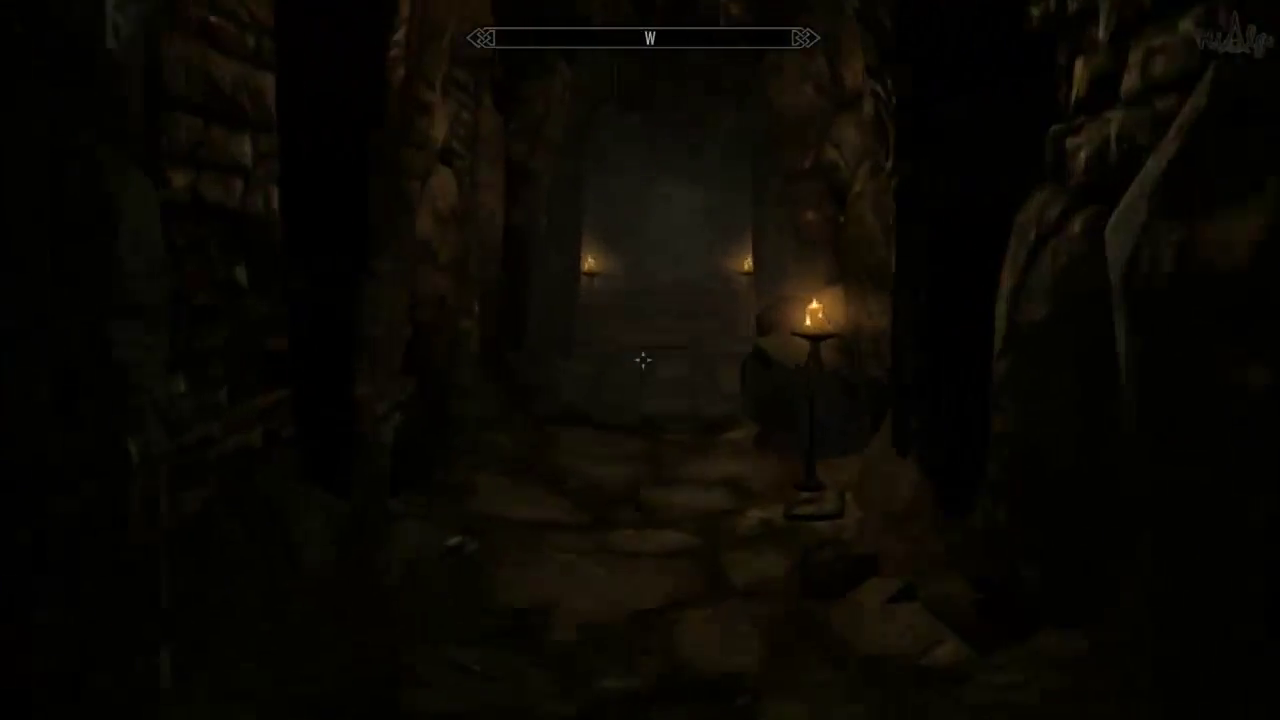
{"action": "key", "text": "w"}
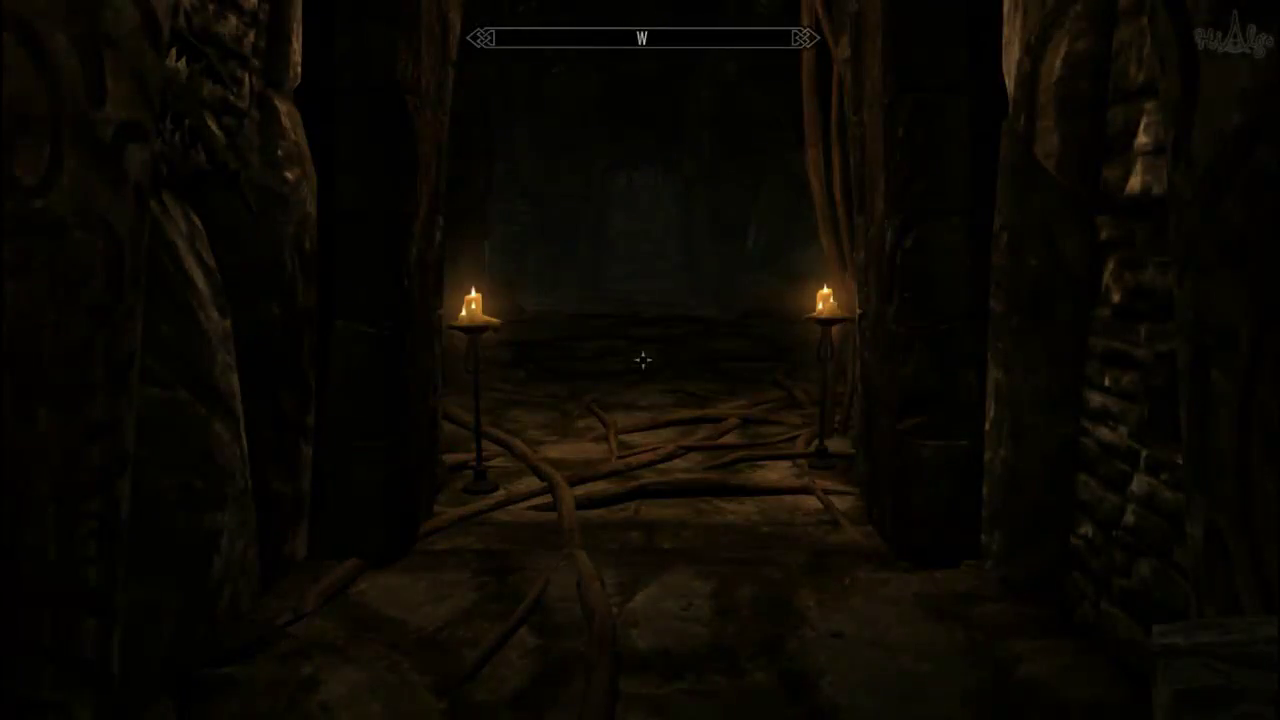
{"action": "key", "text": "w"}
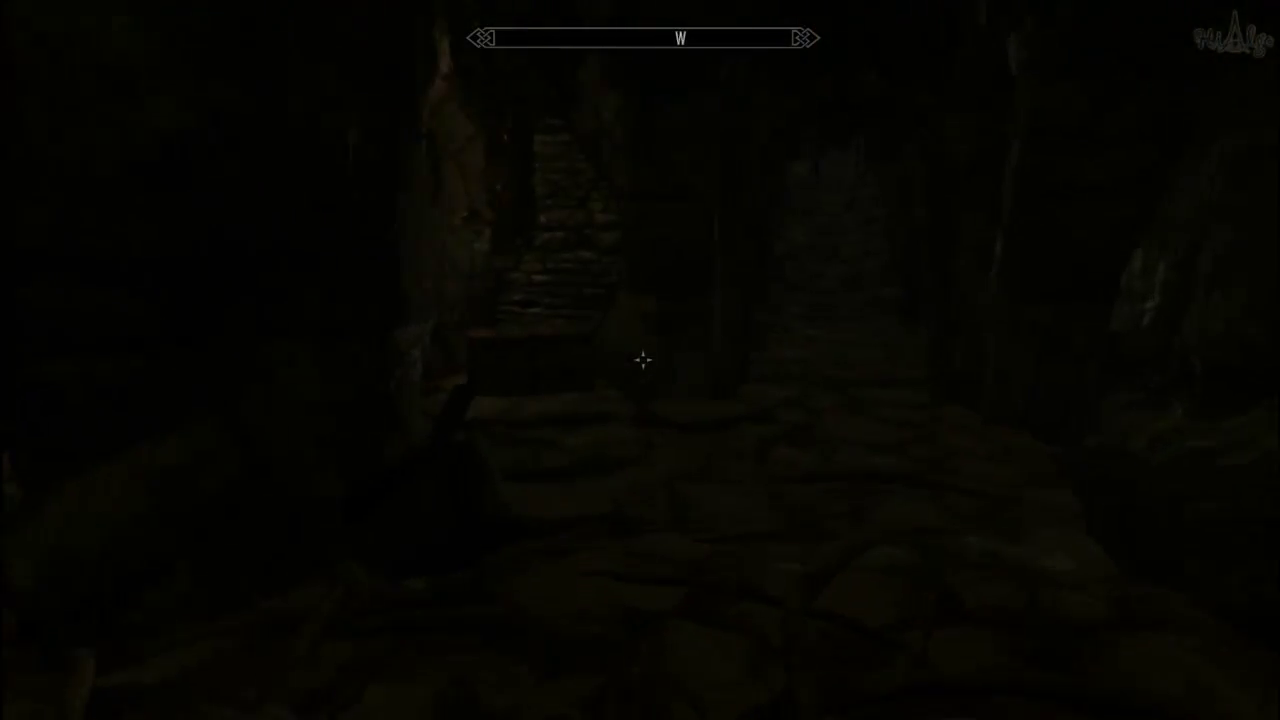
{"action": "key", "text": "w"}
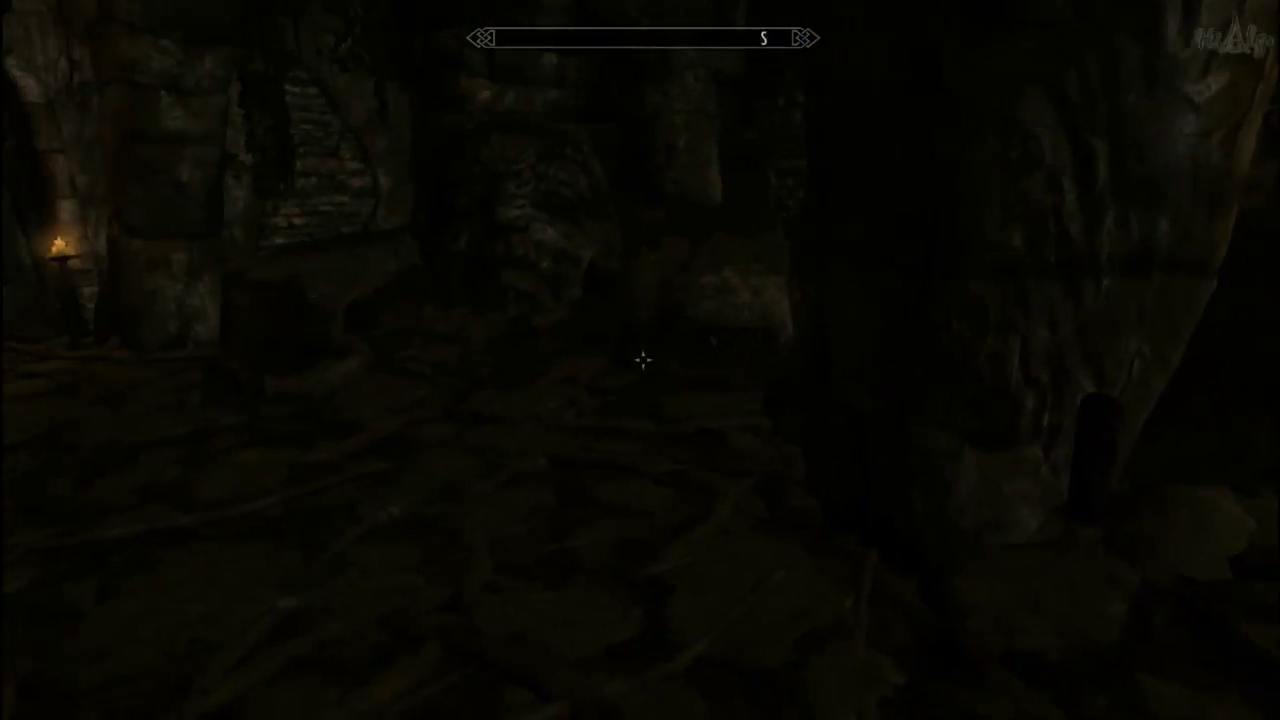
{"action": "key", "text": "w"}
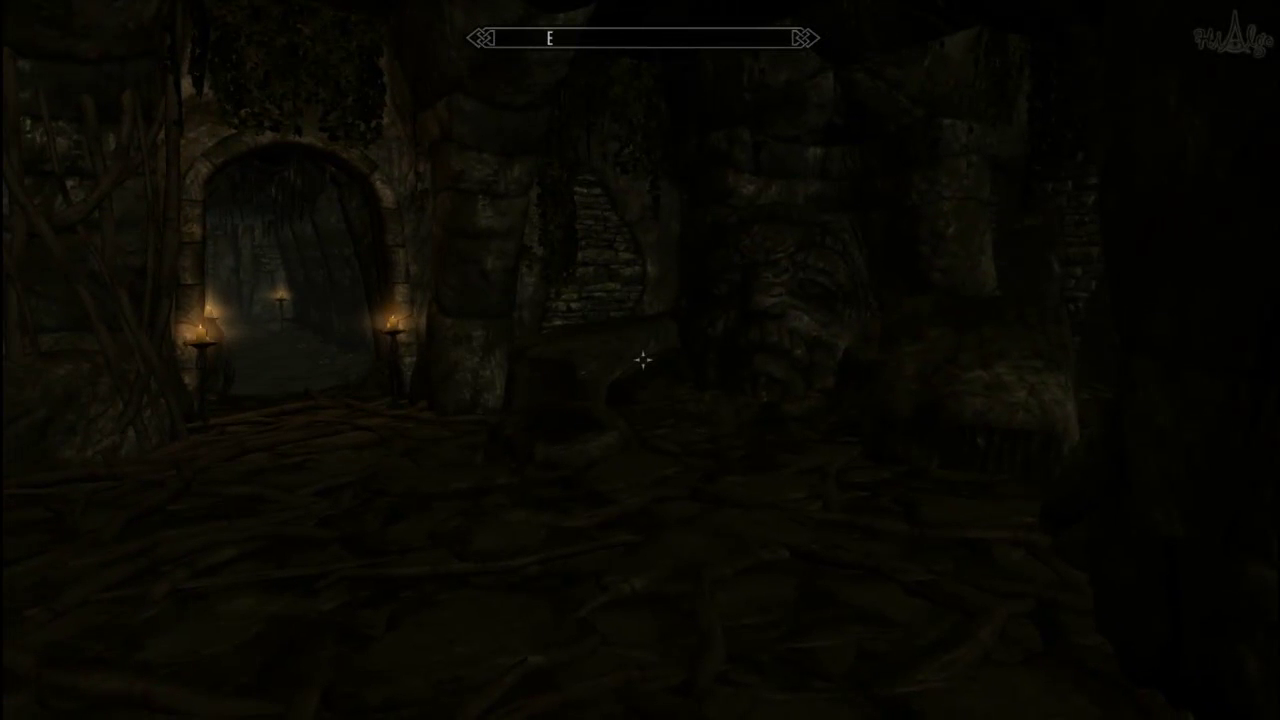